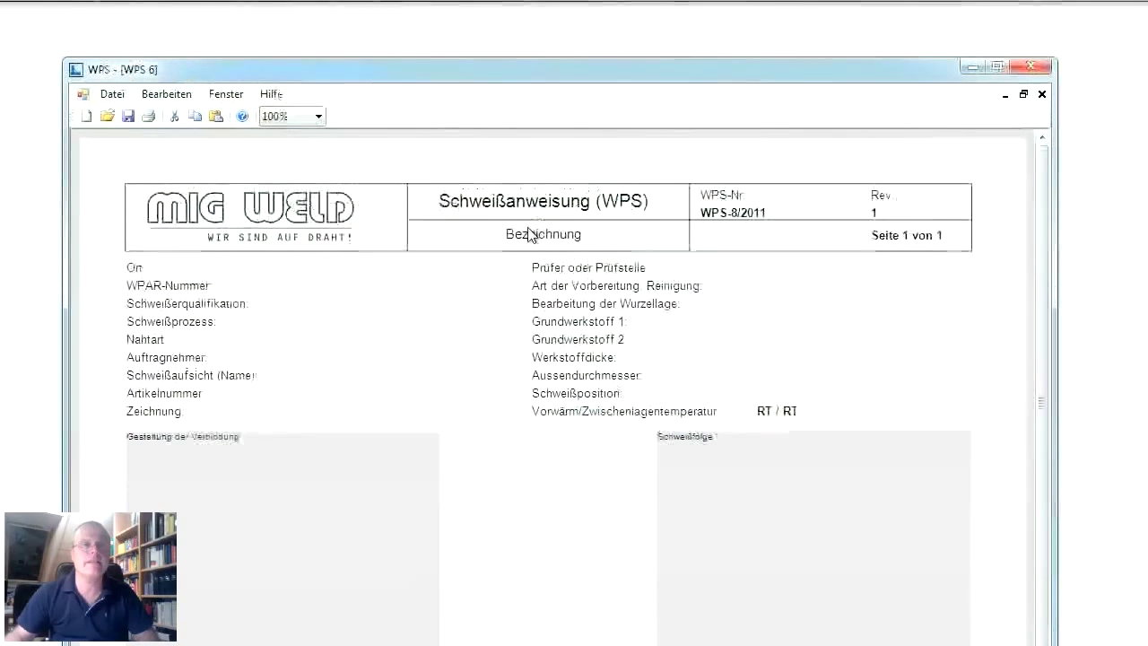
Set the designation (Bezeichnung) in the WPS header data to "Stumpfnaht 20mm".
double_click(528, 255)
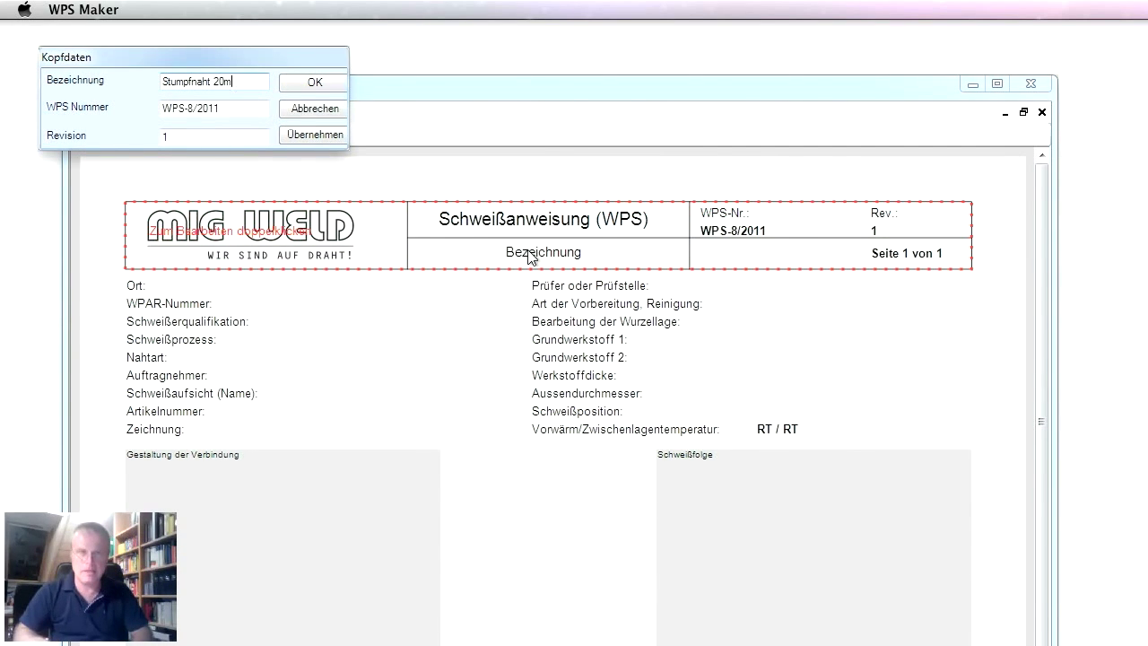
left_click(316, 82)
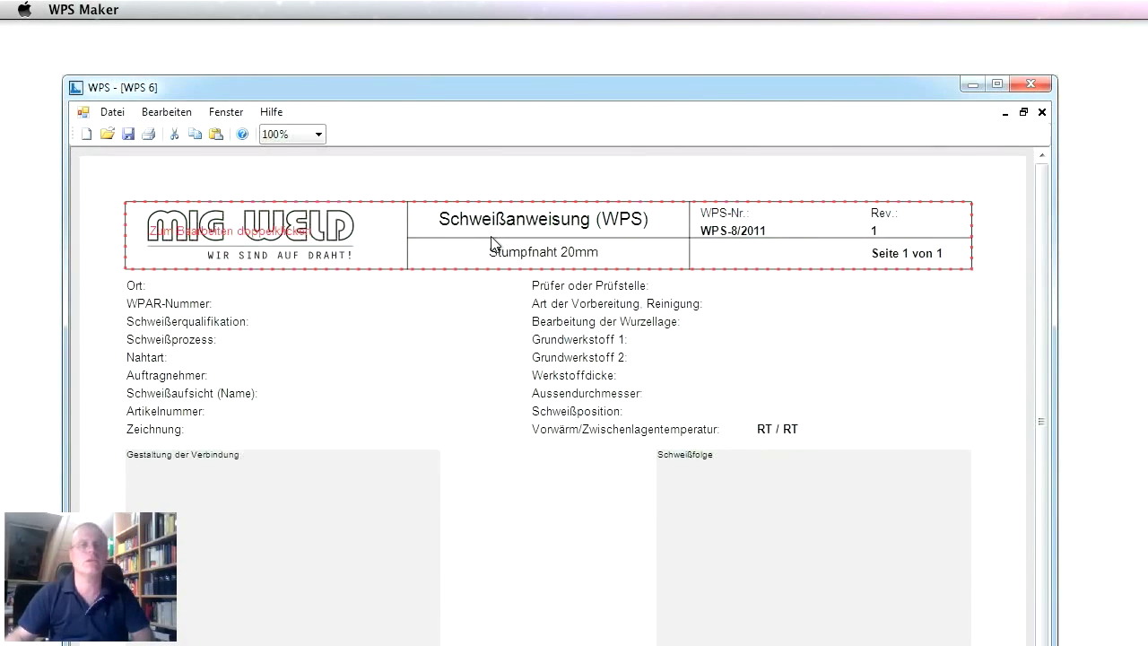
Fill in the master data with location Landau, the welding supervisor's name, preparation Autogenschnitt and root-layer treatment Schleifen.
left_click(568, 359)
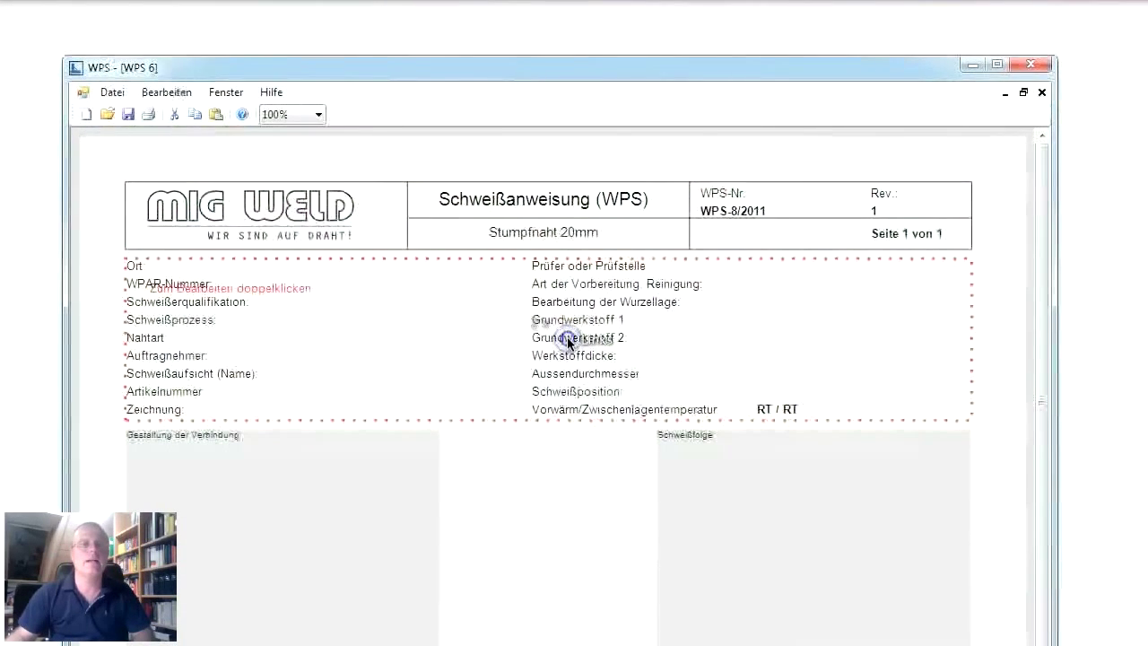
double_click(567, 340)
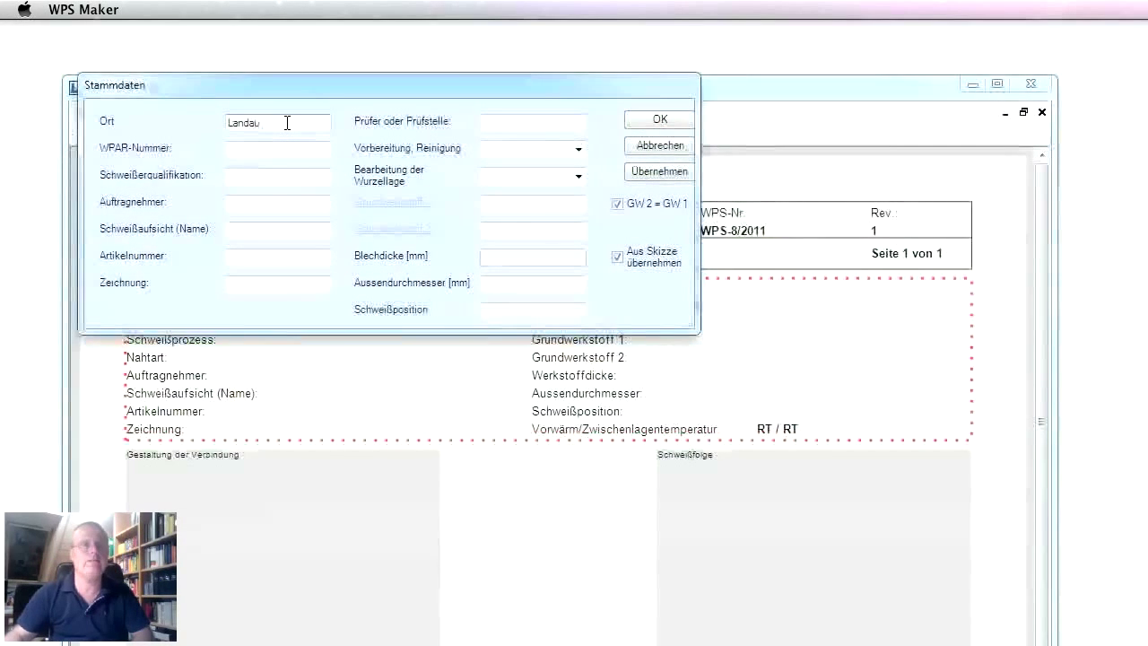
type("M")
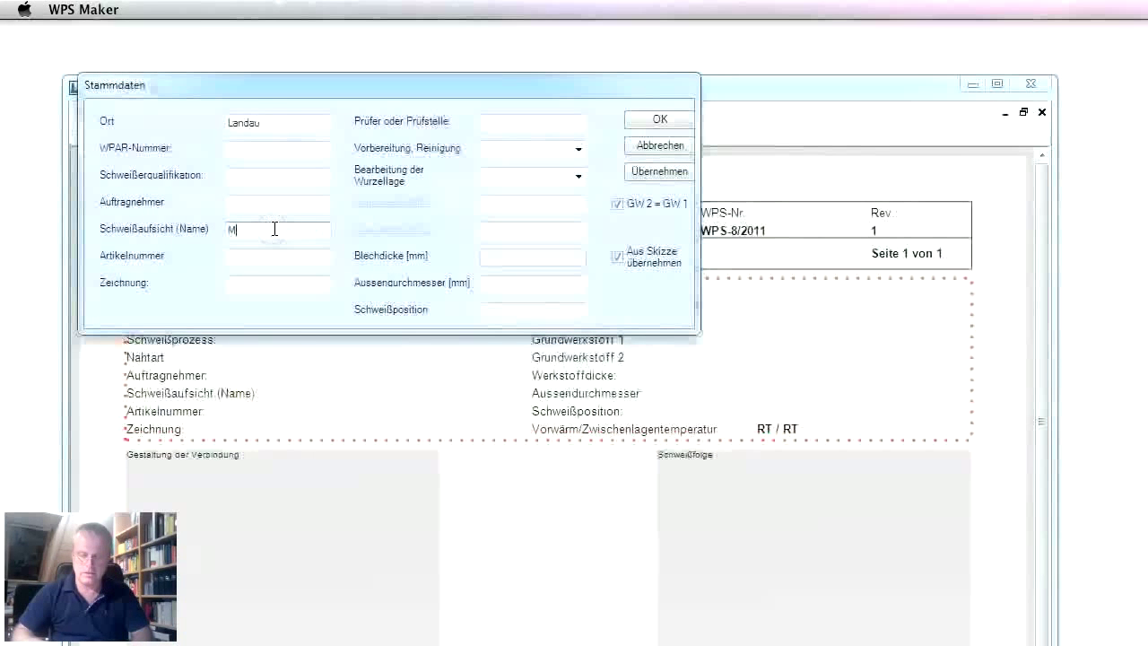
type("üller")
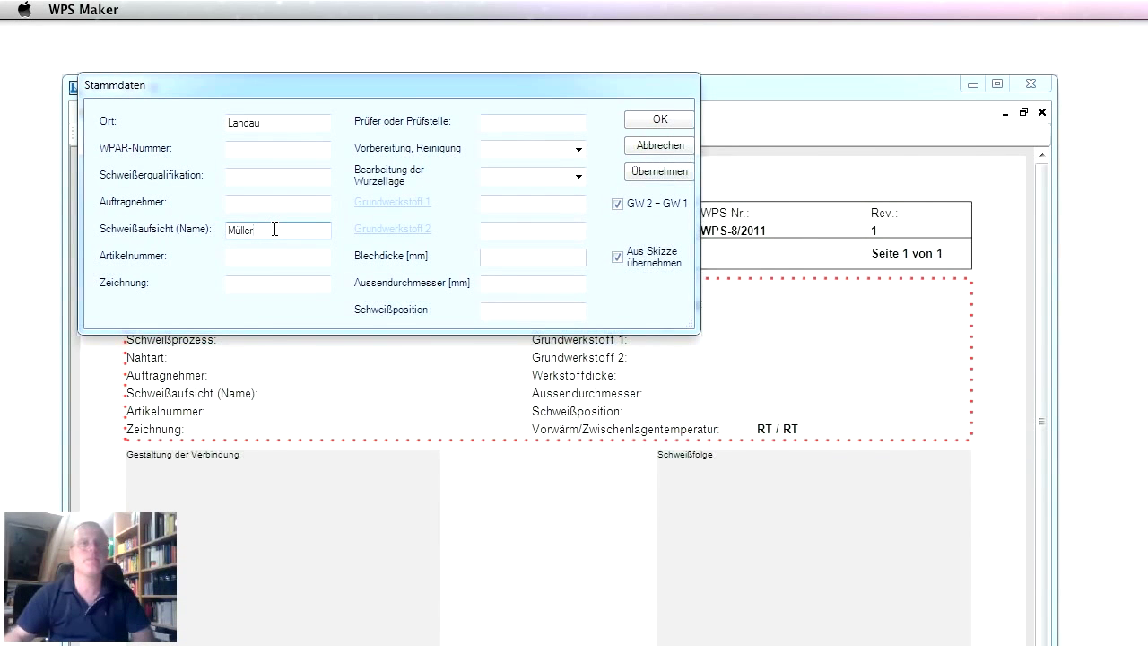
left_click(578, 150)
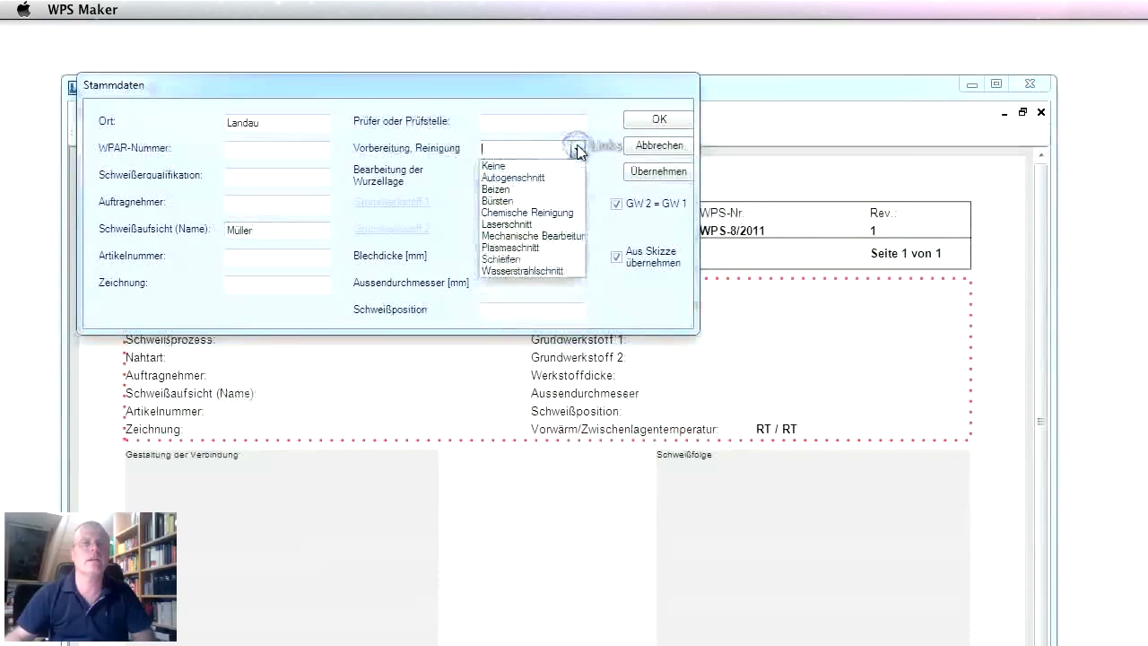
left_click(530, 178)
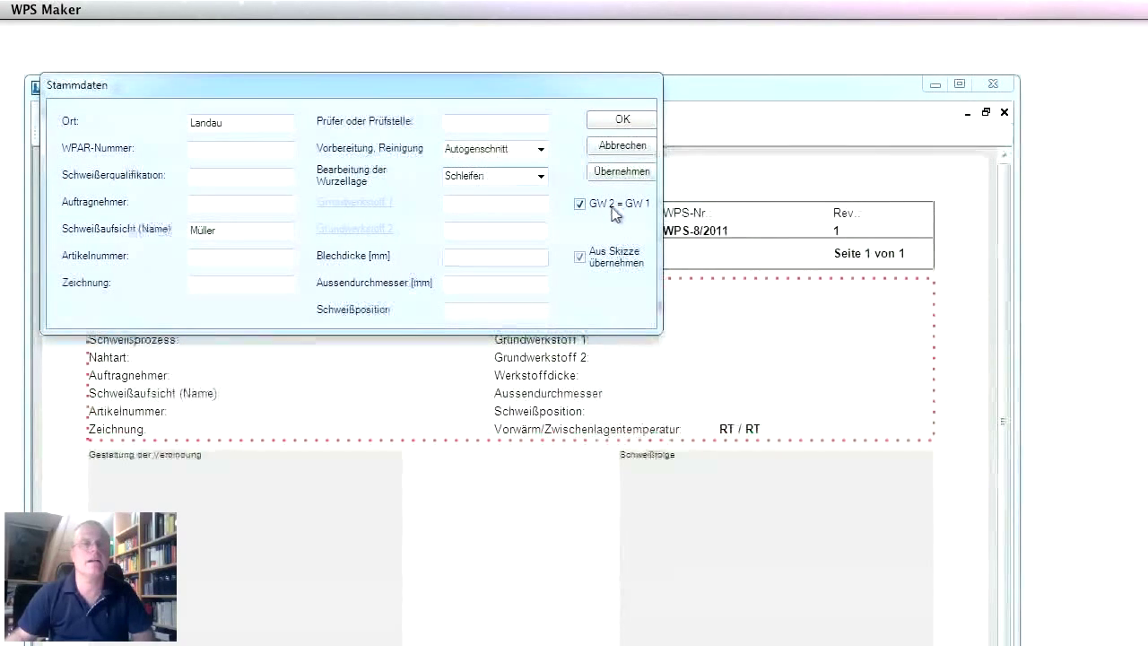
Search the steel database by Bezeichnung for s275j2g3 and assign the EN 10025 S275J2G3 entry as the base material.
left_click(407, 204)
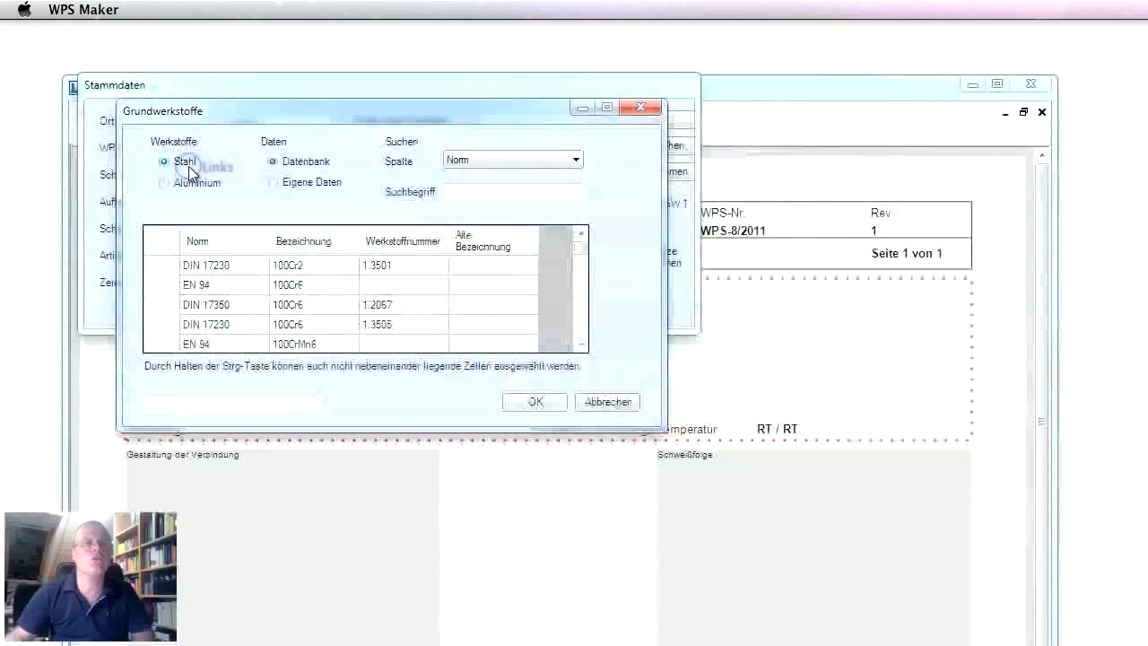
left_click(497, 159)
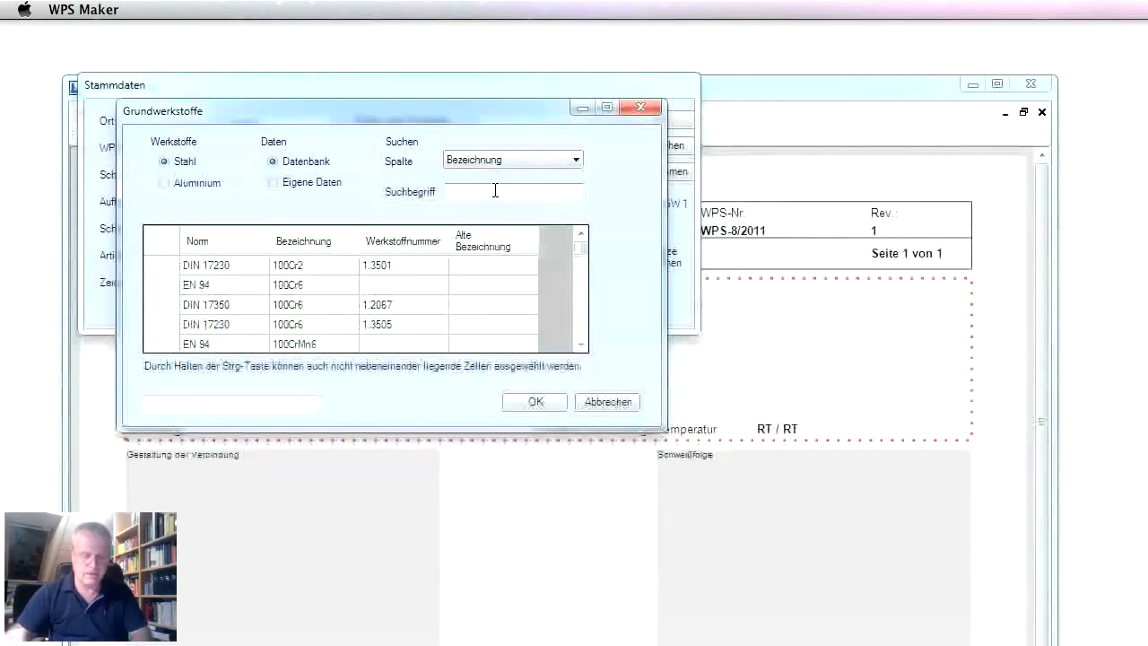
type("s")
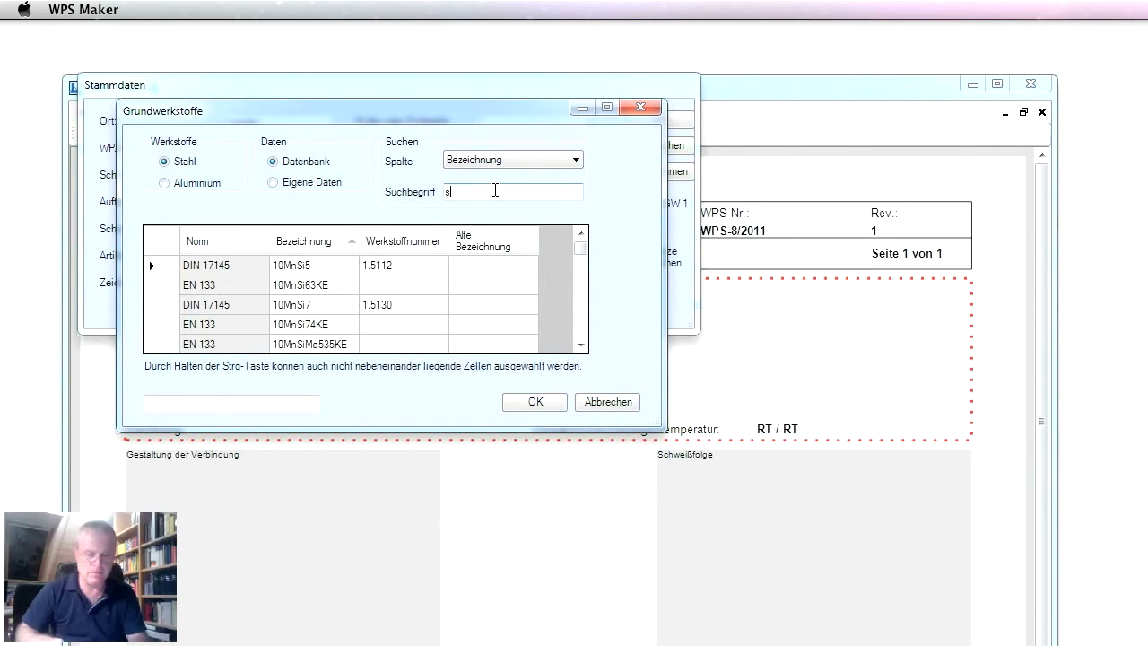
type("275j2")
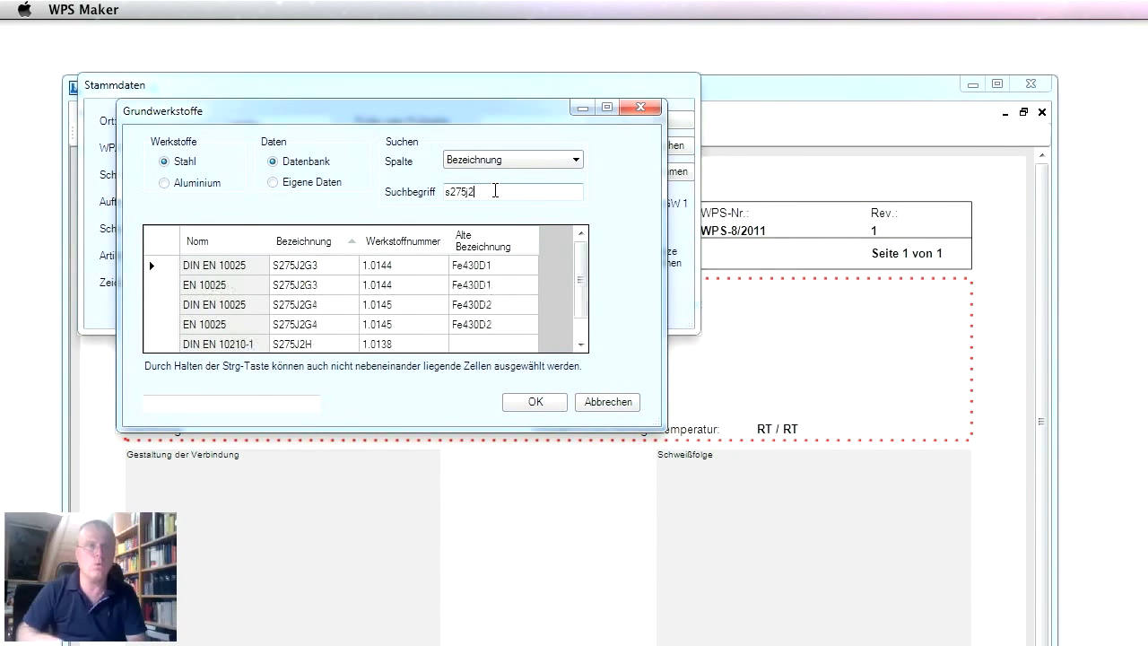
type("g3")
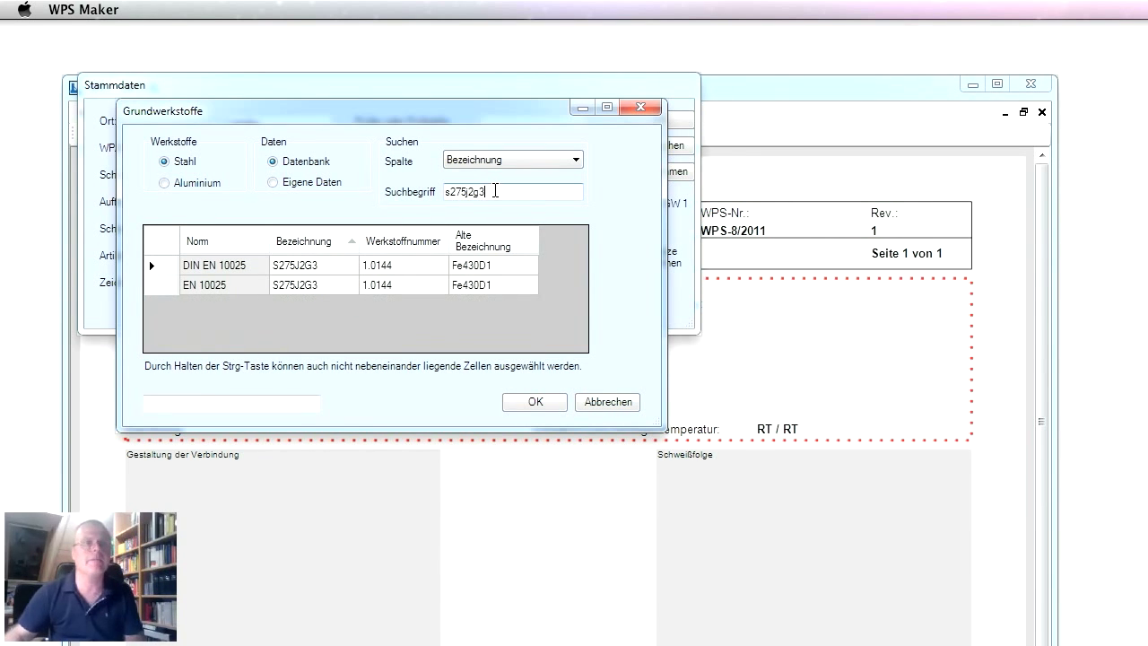
left_click(324, 284)
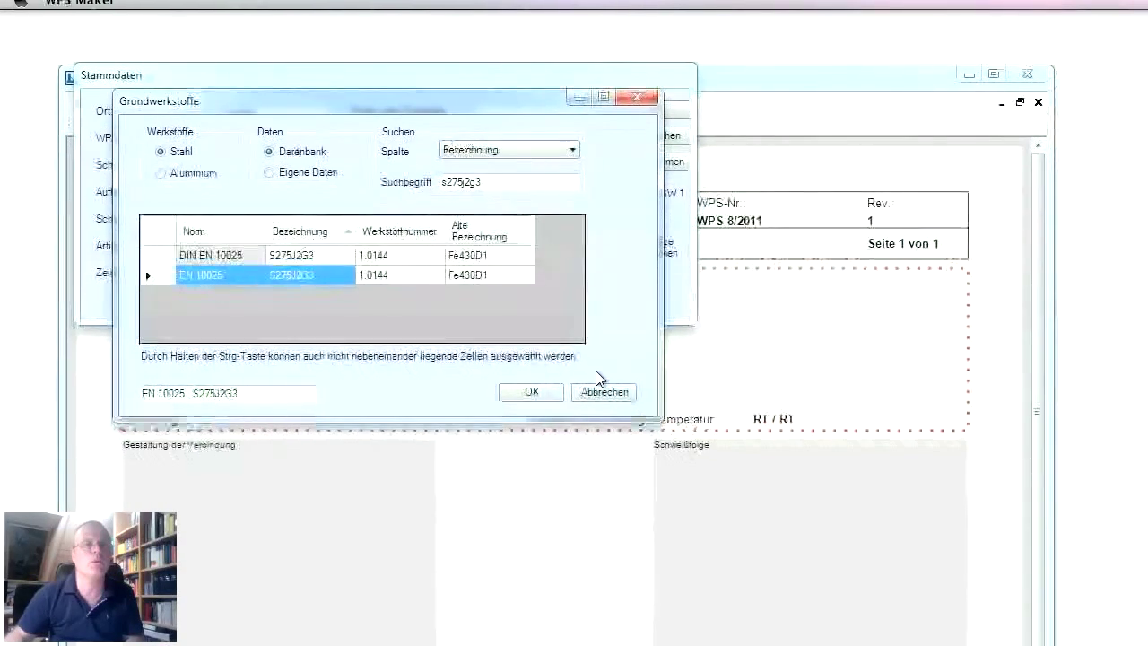
left_click(533, 386)
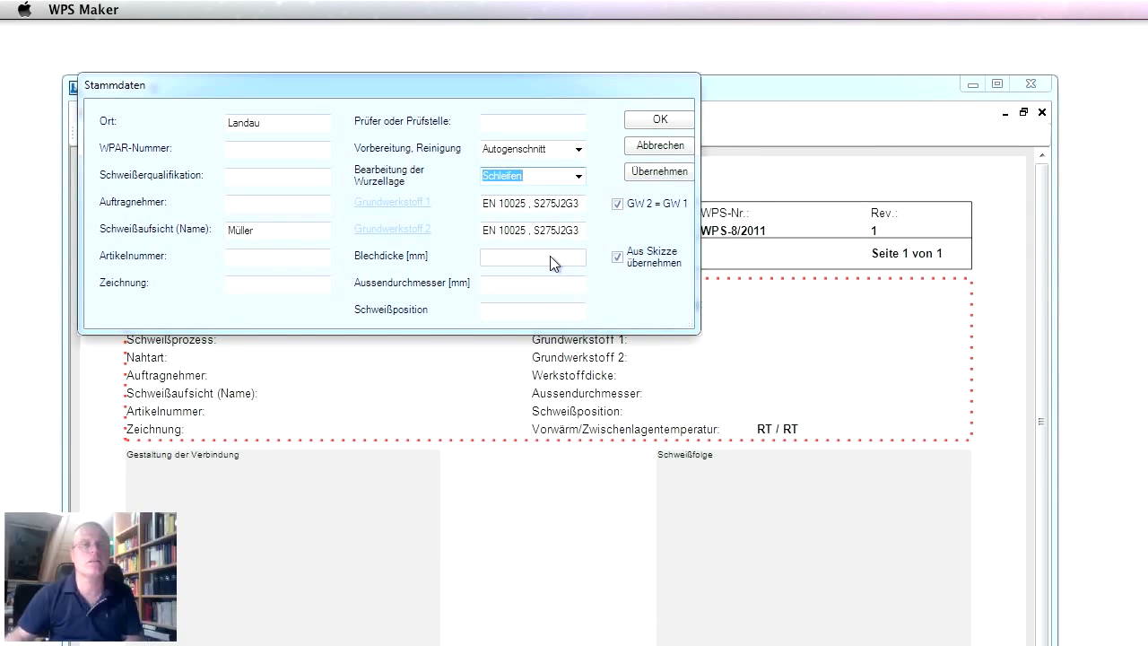
Choose welding position PA with the flat plate butt weld and apply the master data to the WPS.
left_click(548, 310)
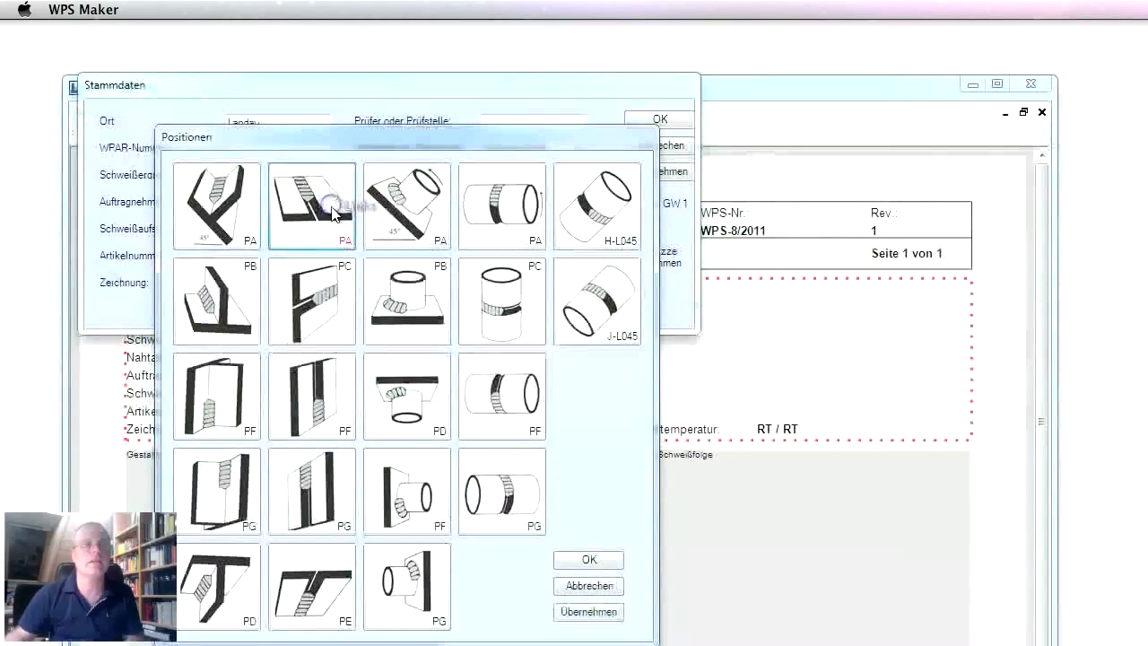
left_click(589, 559)
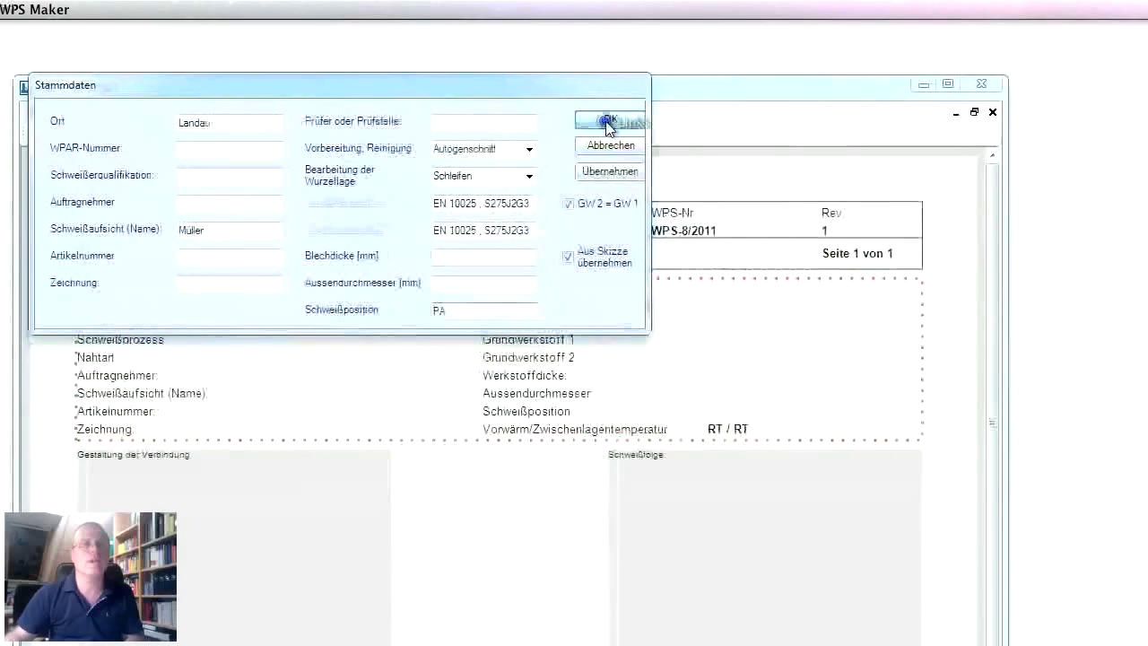
left_click(608, 127)
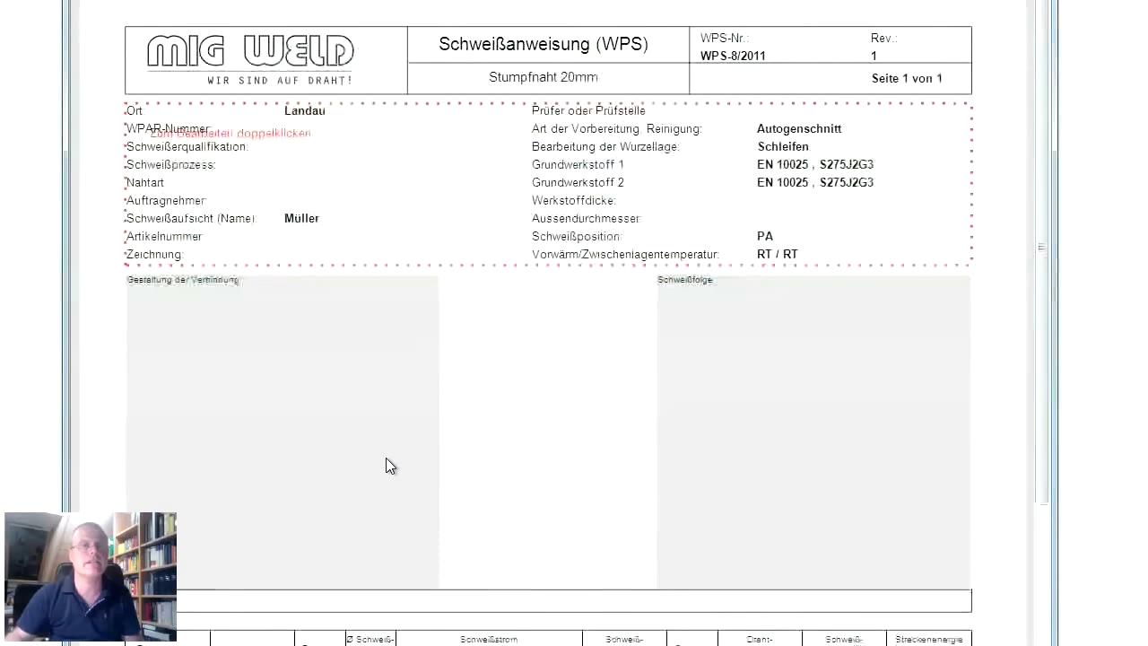
Create a butt weld (Stumpfnaht) in the joint design sketch with seam type X on both sides.
double_click(385, 344)
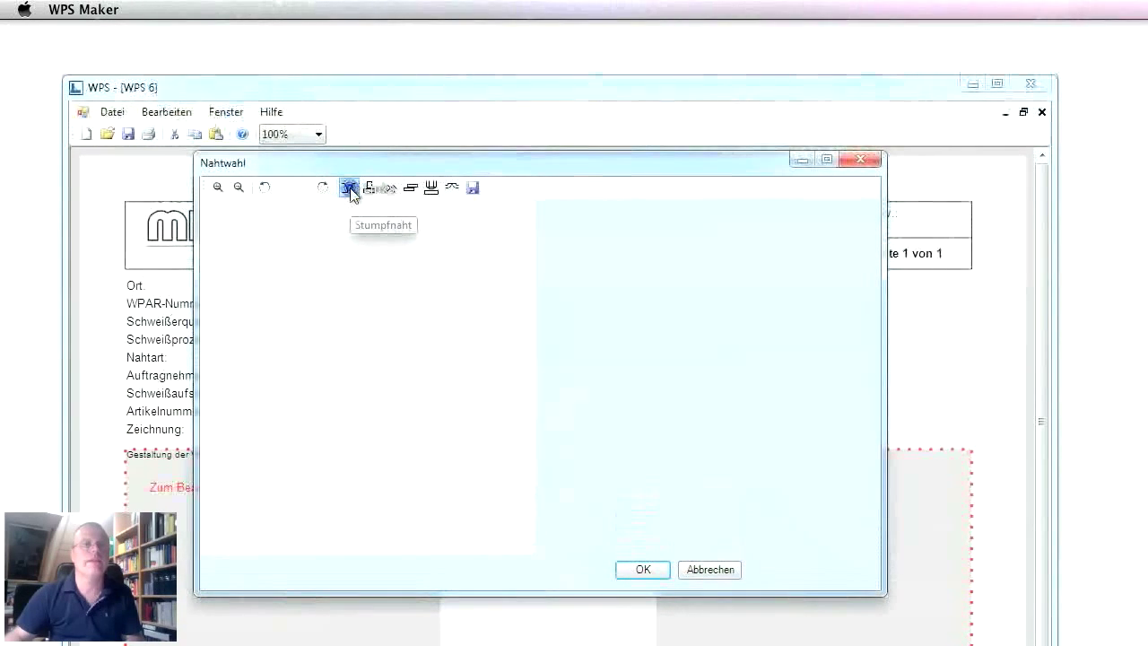
left_click(349, 187)
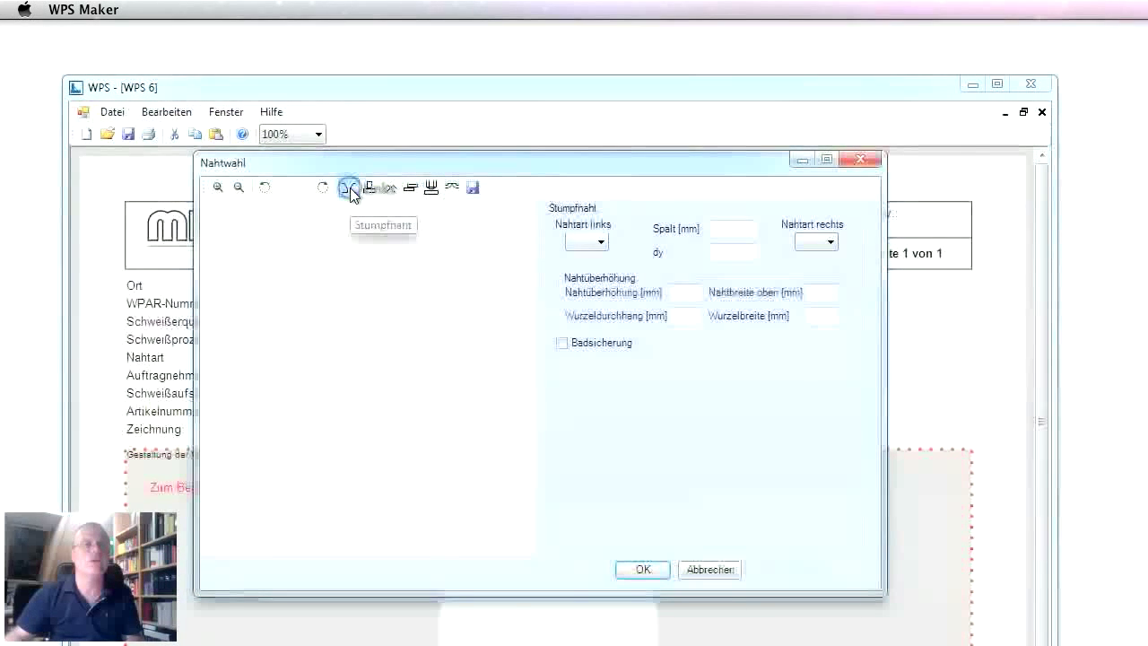
left_click(592, 242)
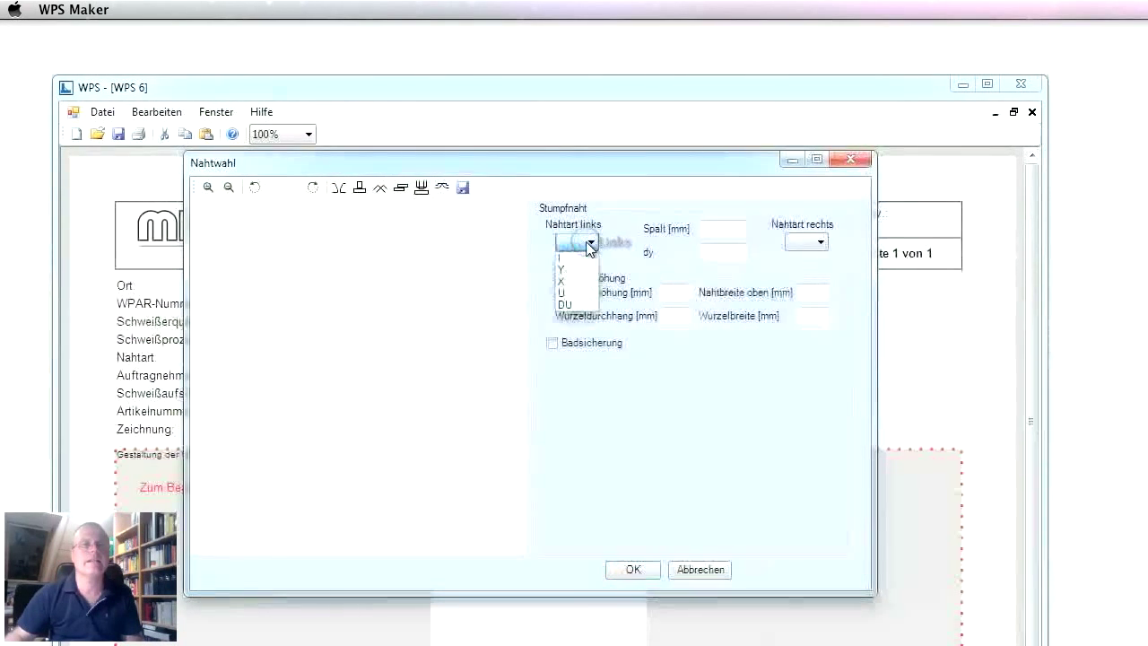
left_click(579, 292)
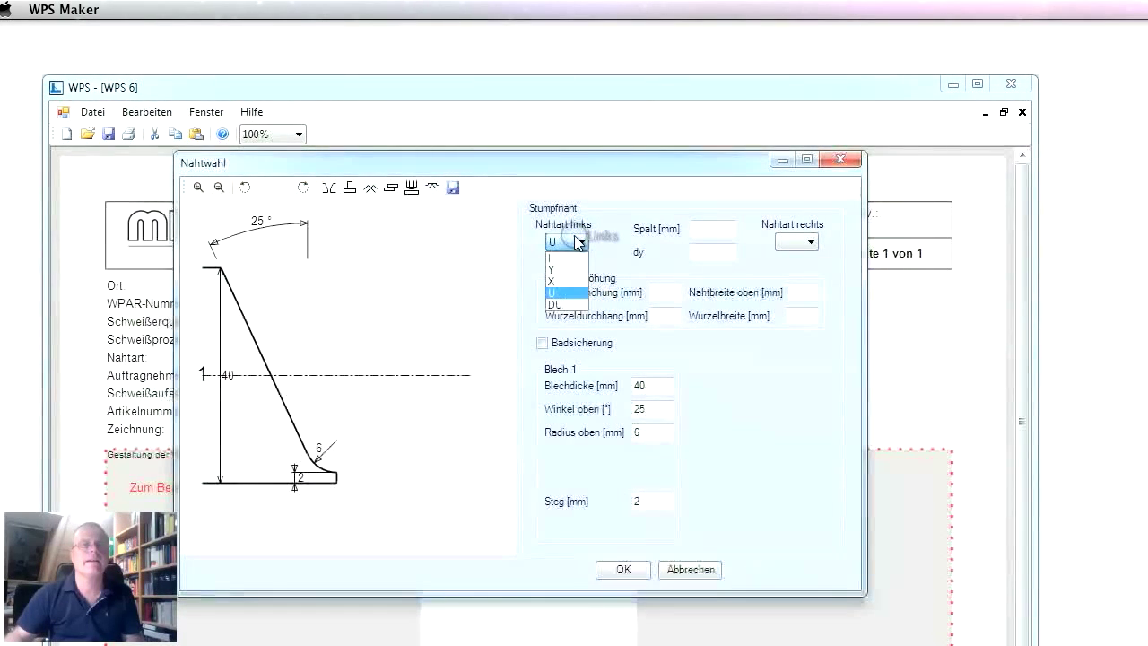
left_click(552, 280)
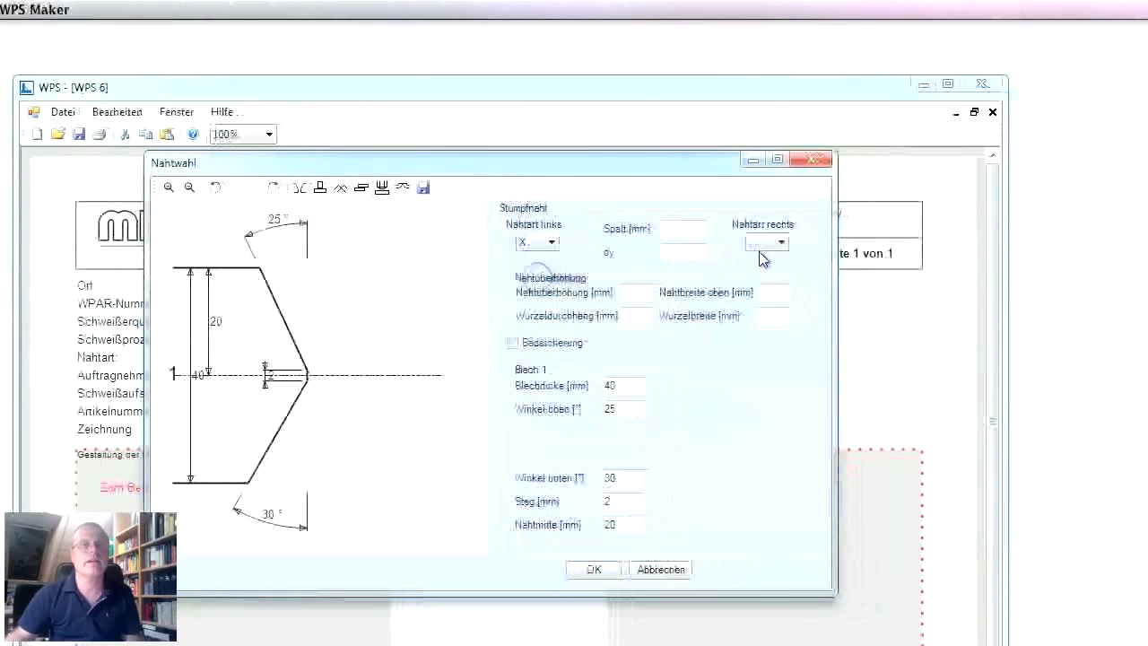
left_click(764, 243)
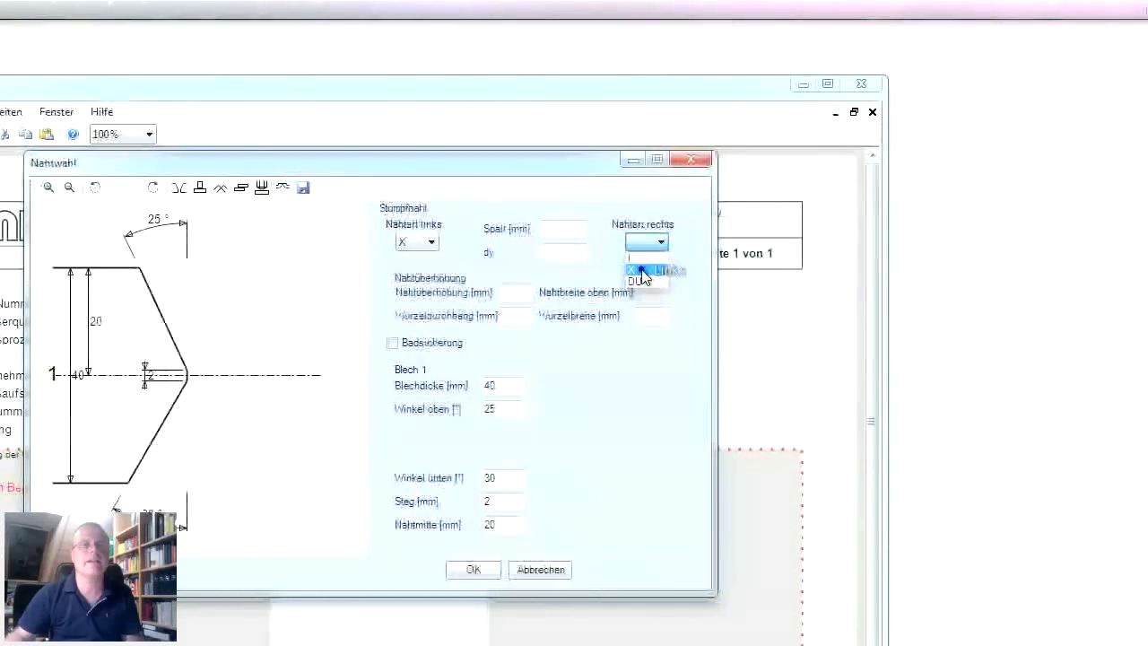
left_click(642, 270)
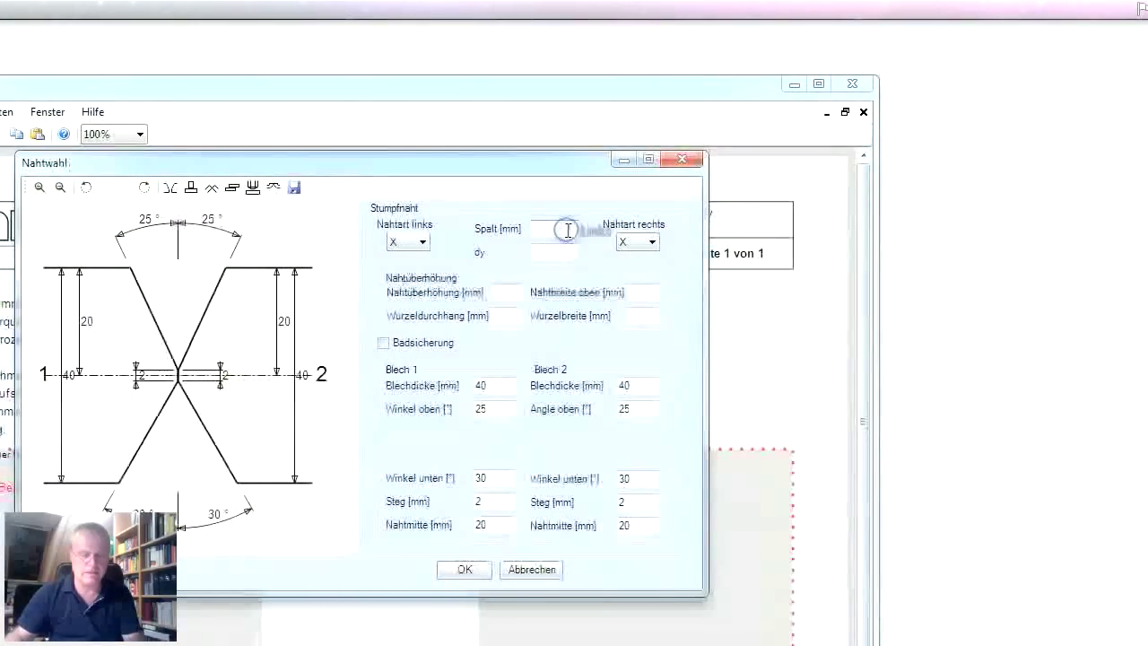
Set the butt weld's gap (Spalt) to 3 mm and the thickness of both plates to 20 mm.
left_click(568, 230)
type("3")
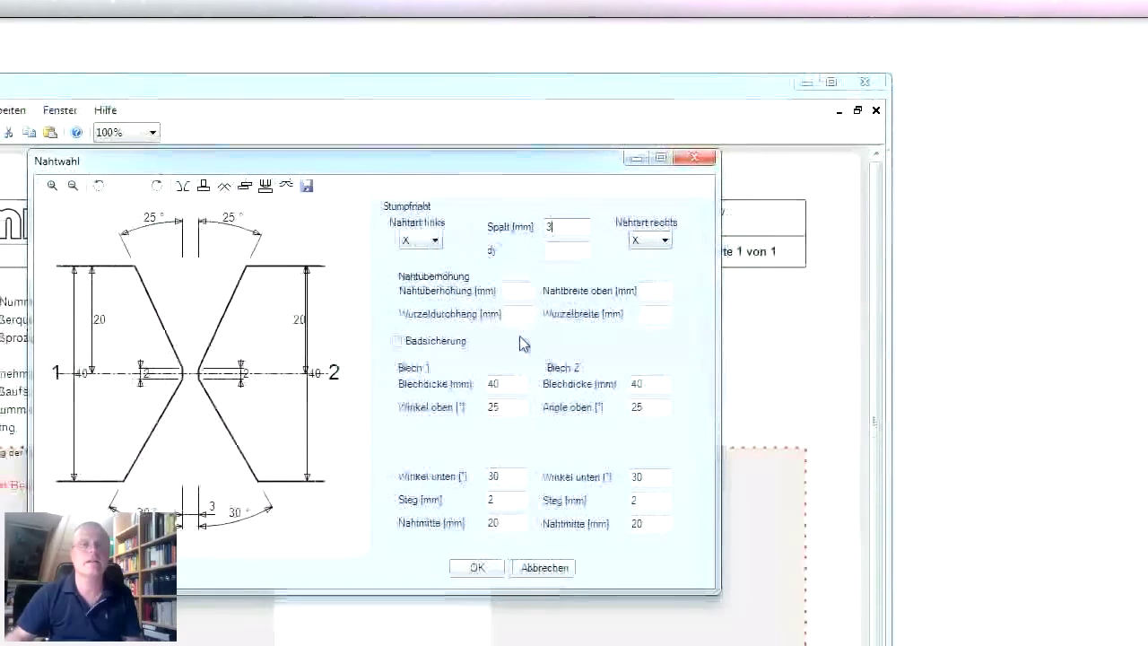
double_click(507, 383)
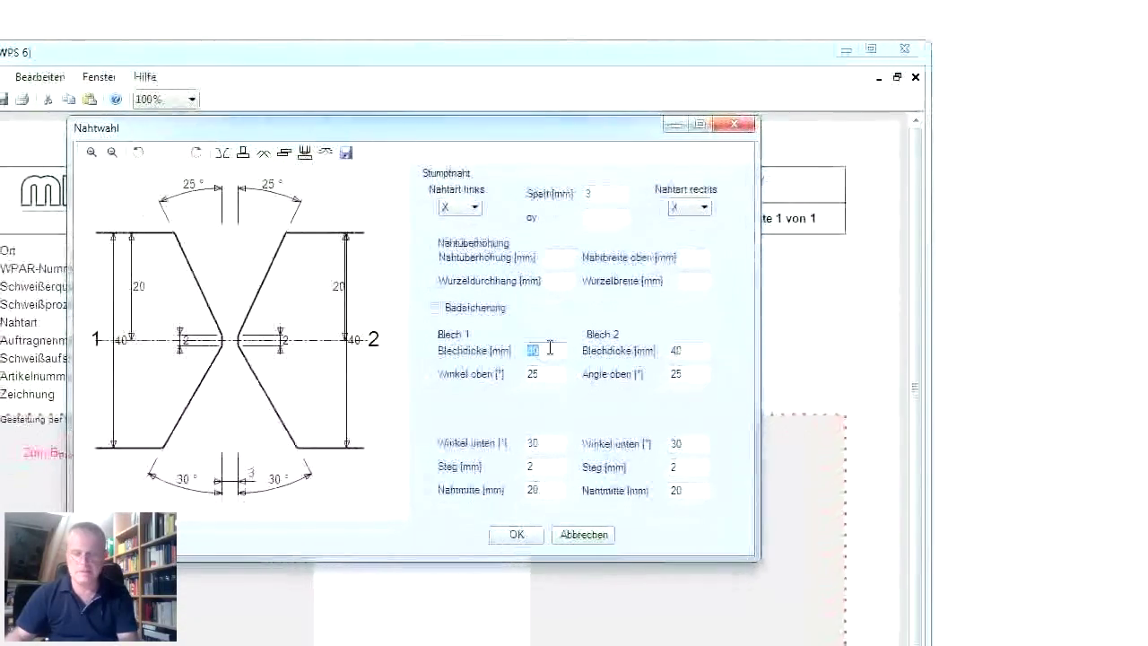
type("20")
double_click(682, 350)
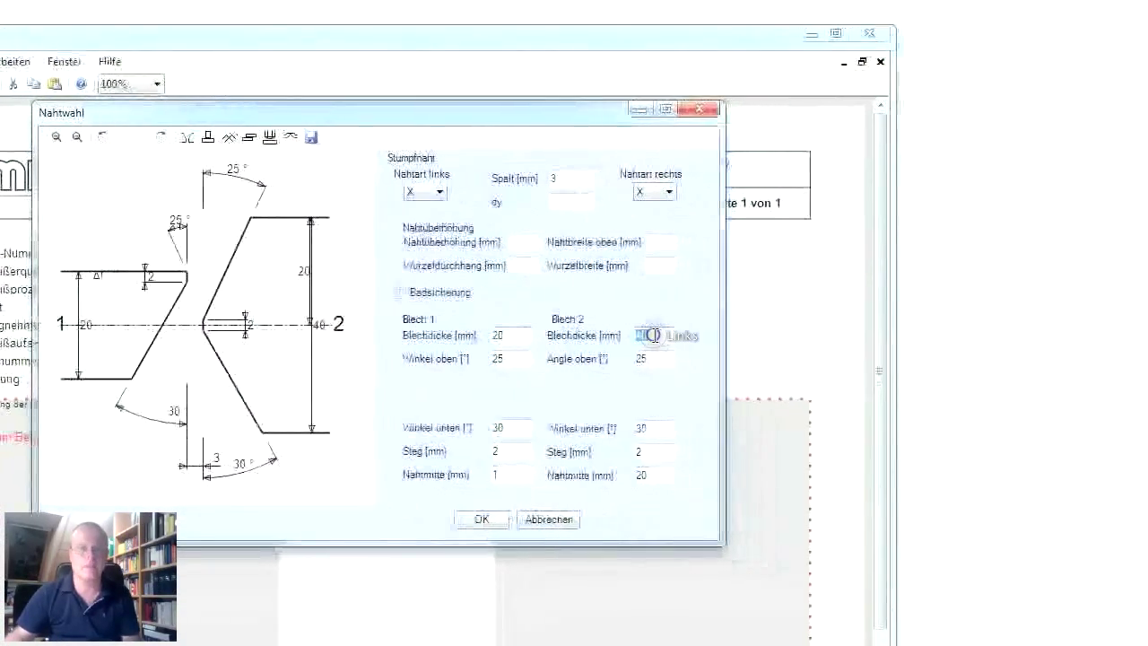
type("20")
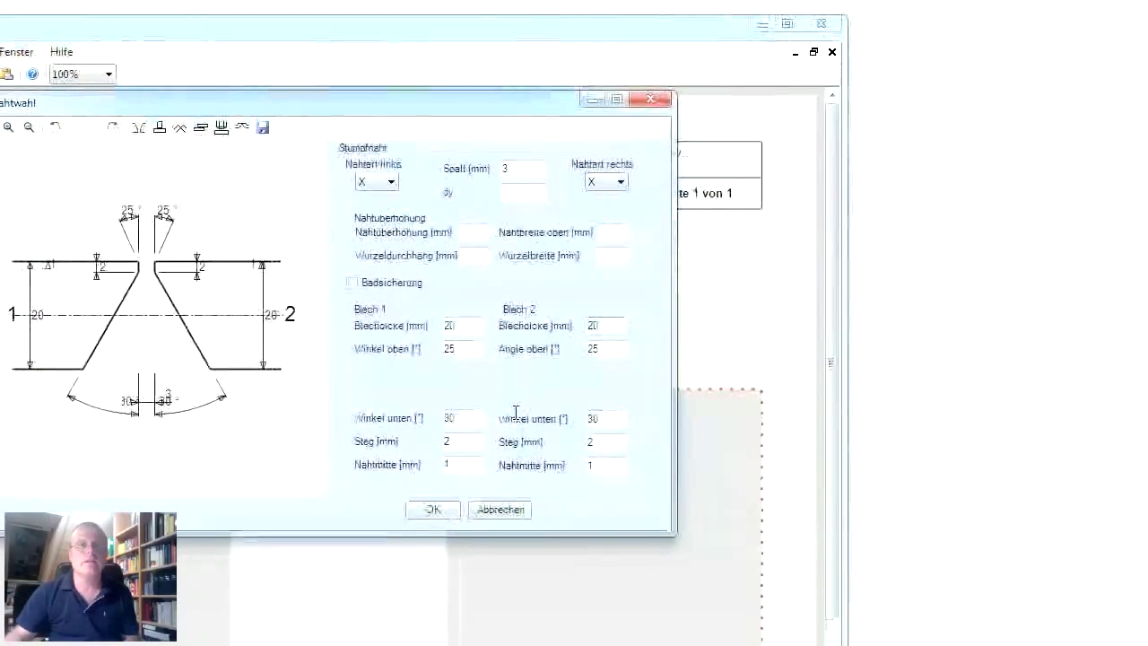
Set the seam centre (Nahtmitte) to 10 mm for both Blech 1 and Blech 2.
double_click(469, 463)
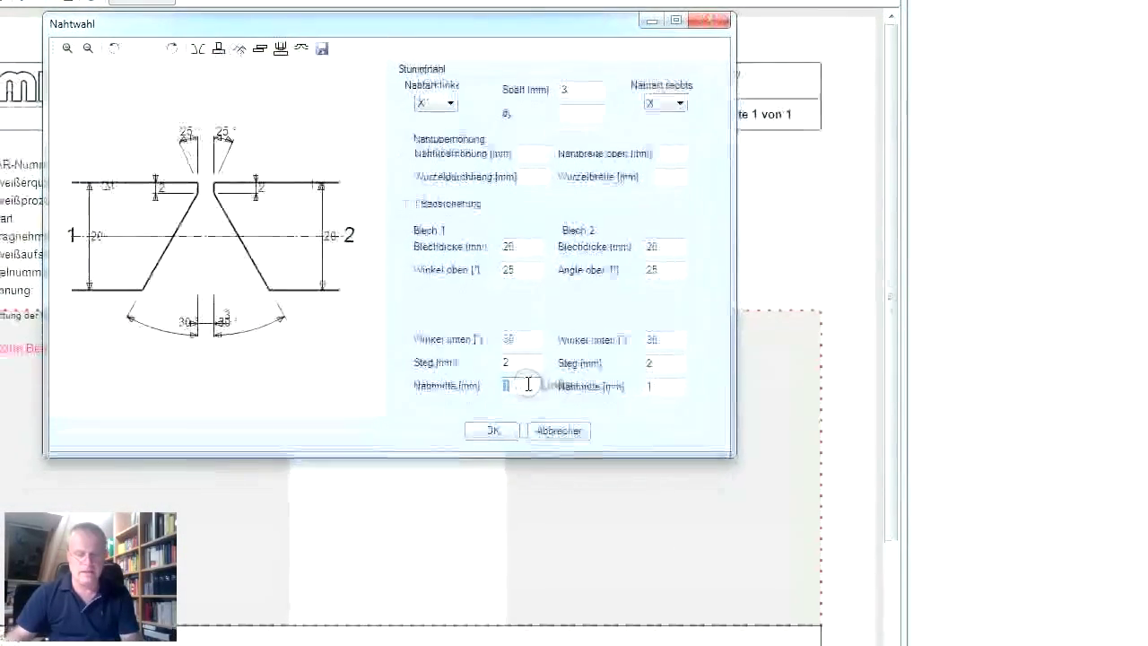
type("10")
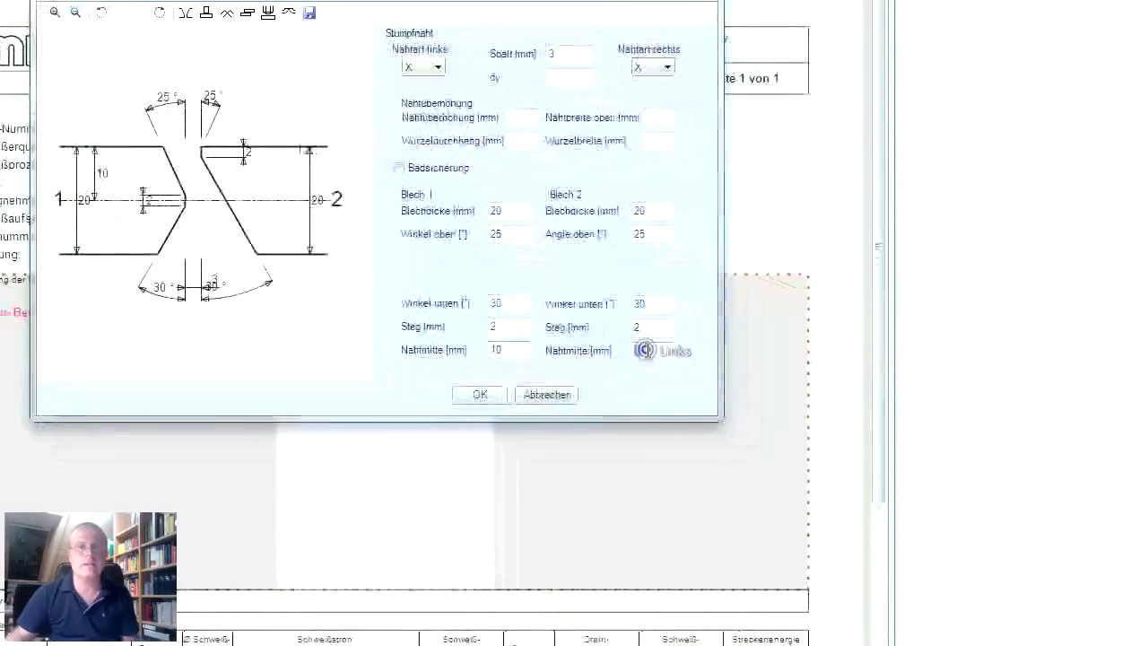
double_click(639, 350)
type("10")
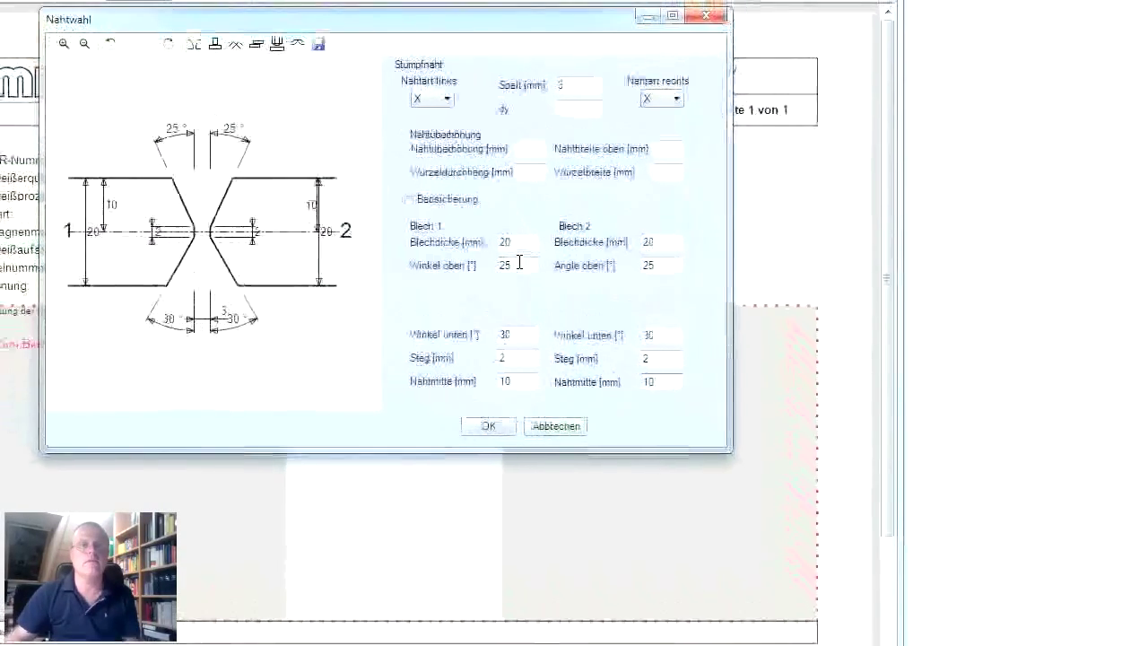
Set the lower angle (Winkel unten) to 25° for both Blech 1 and Blech 2 and apply the joint design to the WPS.
double_click(513, 264)
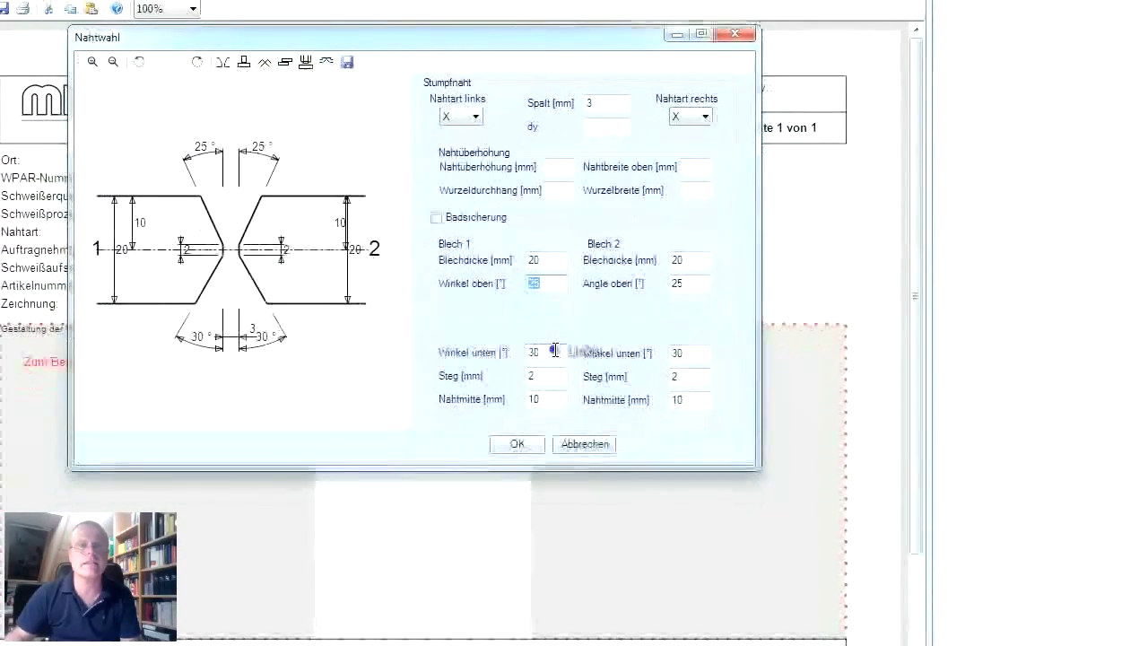
double_click(549, 351)
type("25")
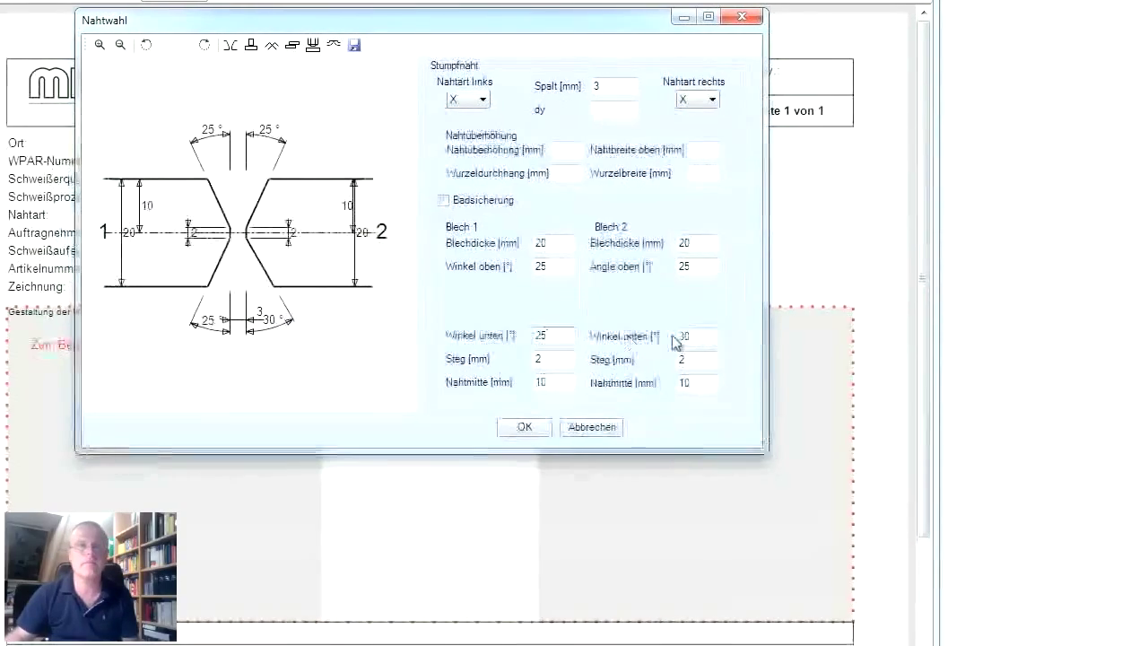
double_click(686, 337)
type("2")
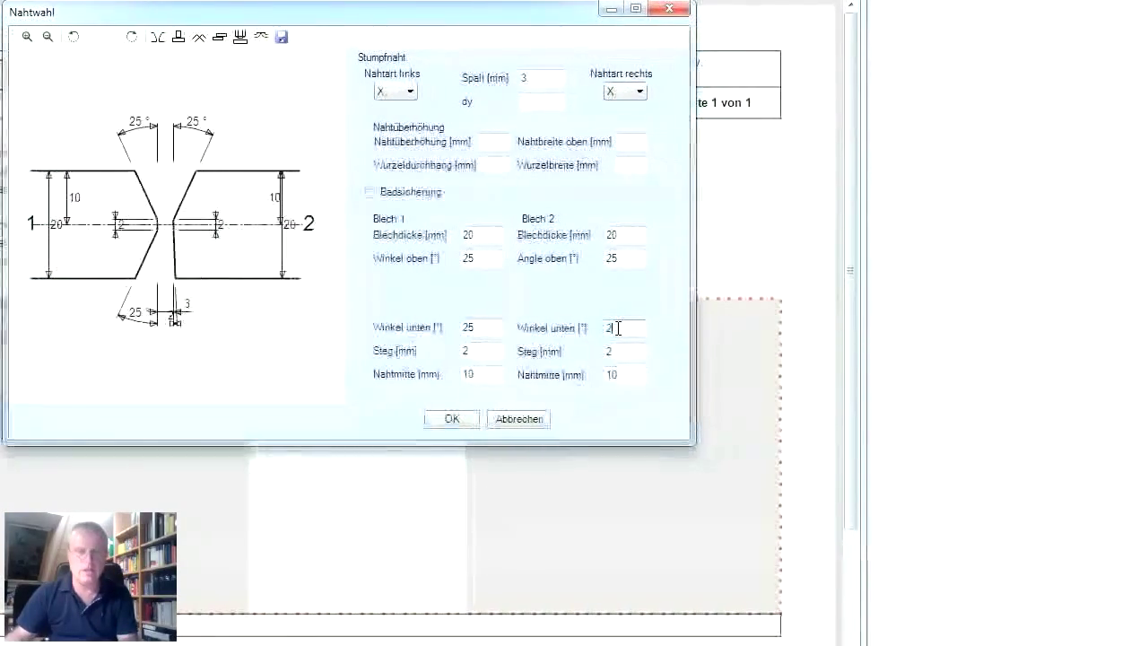
type("5")
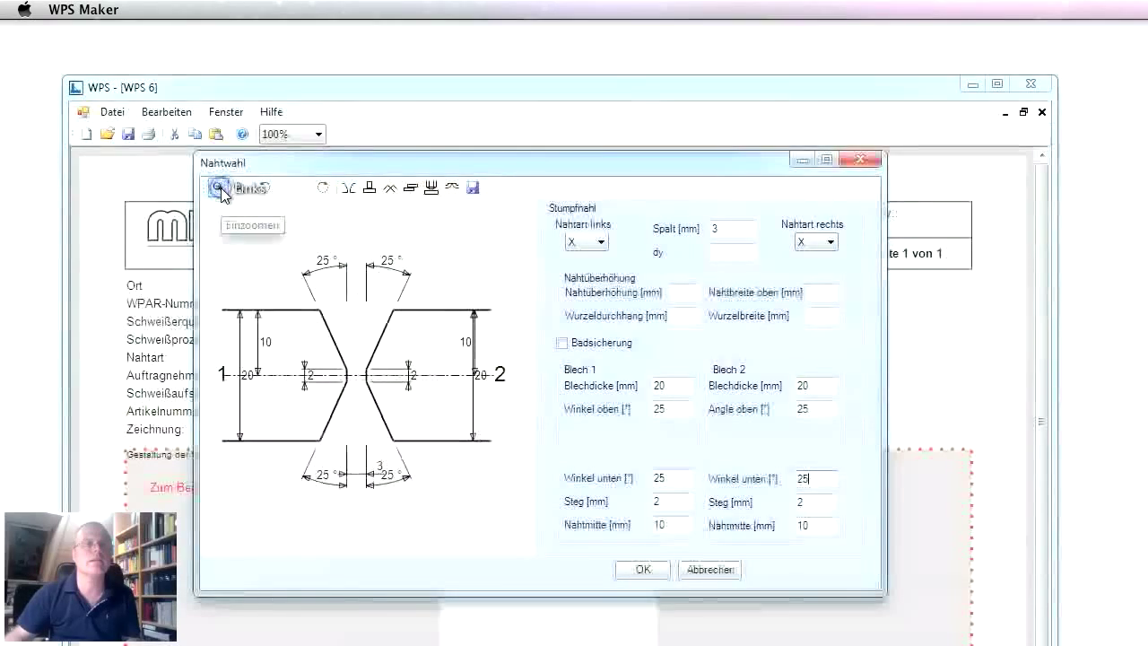
left_click(219, 188)
left_click(220, 188)
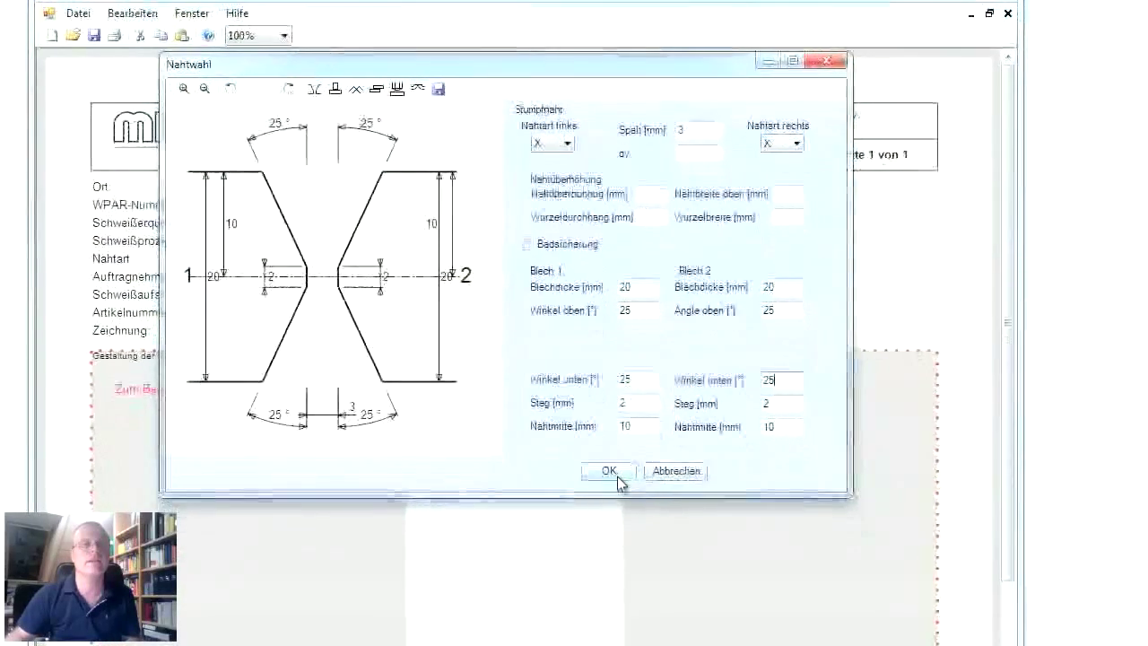
left_click(608, 471)
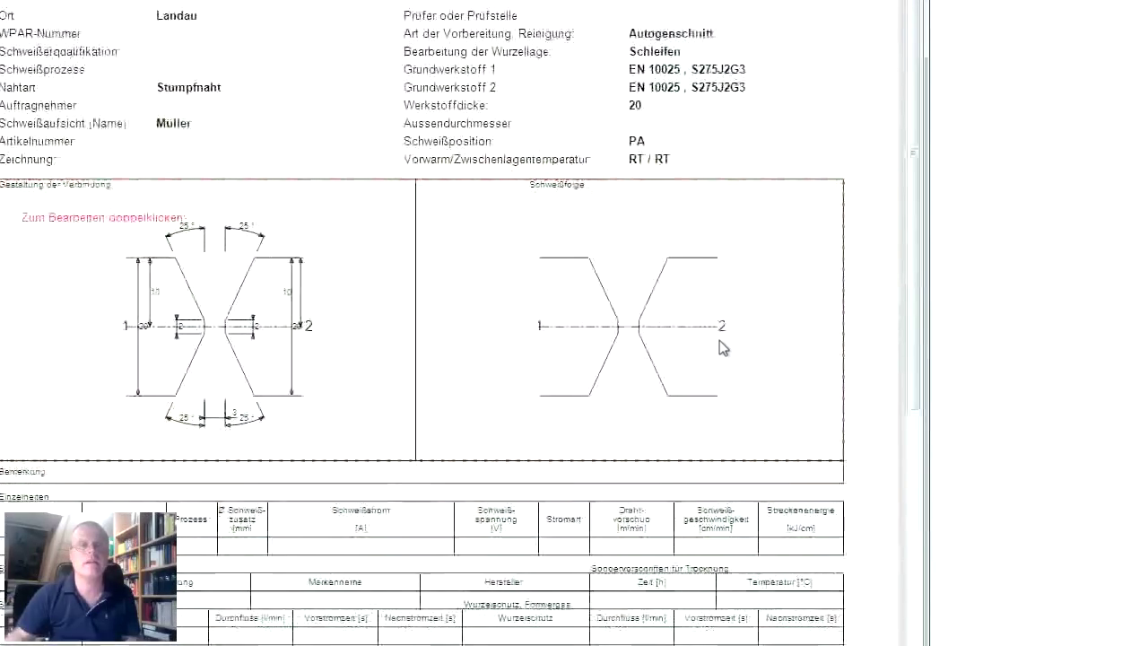
In the weld sequence sketch (Schweißfolge), draw bead 1 at the upper root, bead 2 at the lower root and bead 3 above bead 1.
double_click(620, 330)
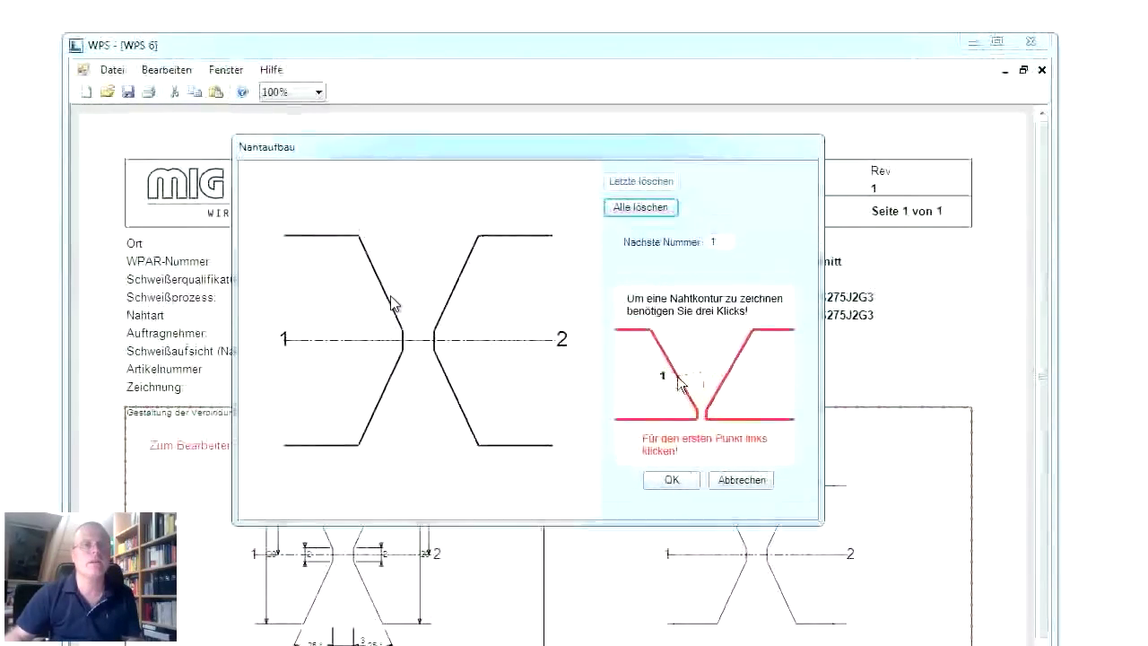
left_click(392, 306)
left_click(420, 303)
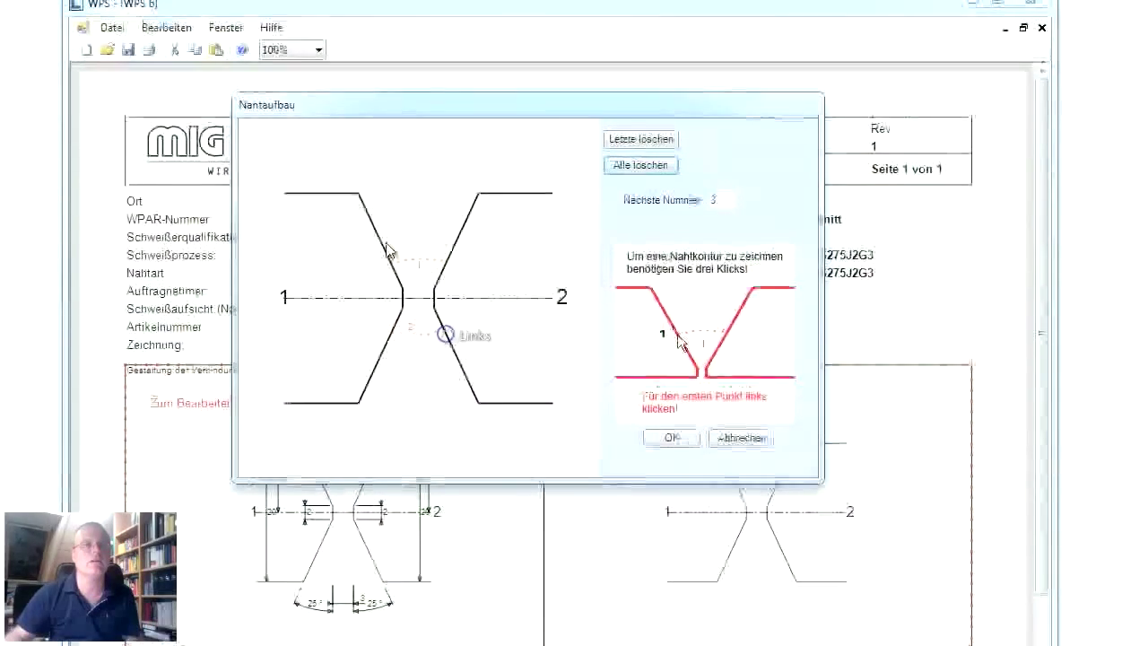
left_click(372, 222)
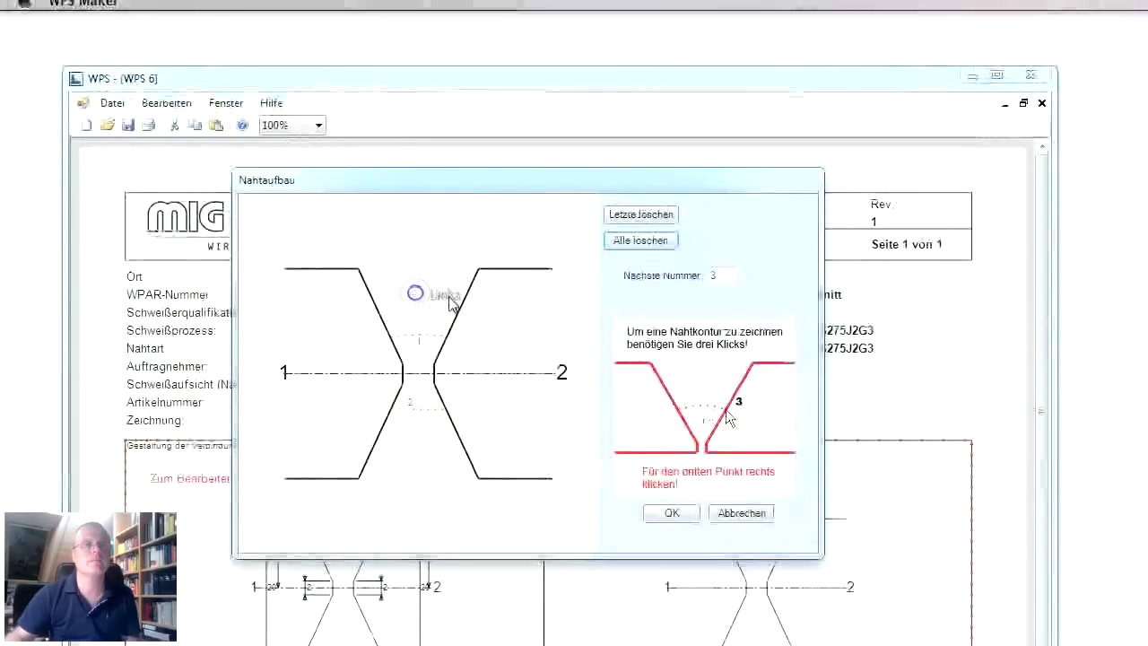
right_click(460, 309)
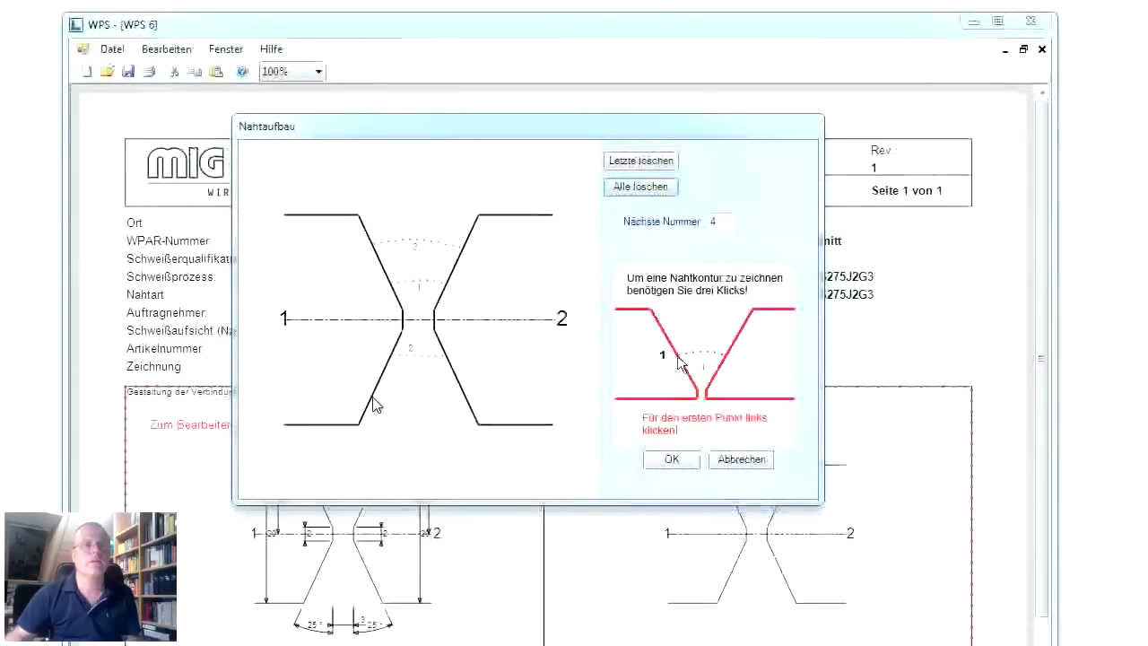
Draw beads 4 and 5 on the underside and cap bead 6 on the upper side, and apply the weld sequence.
left_click(415, 389)
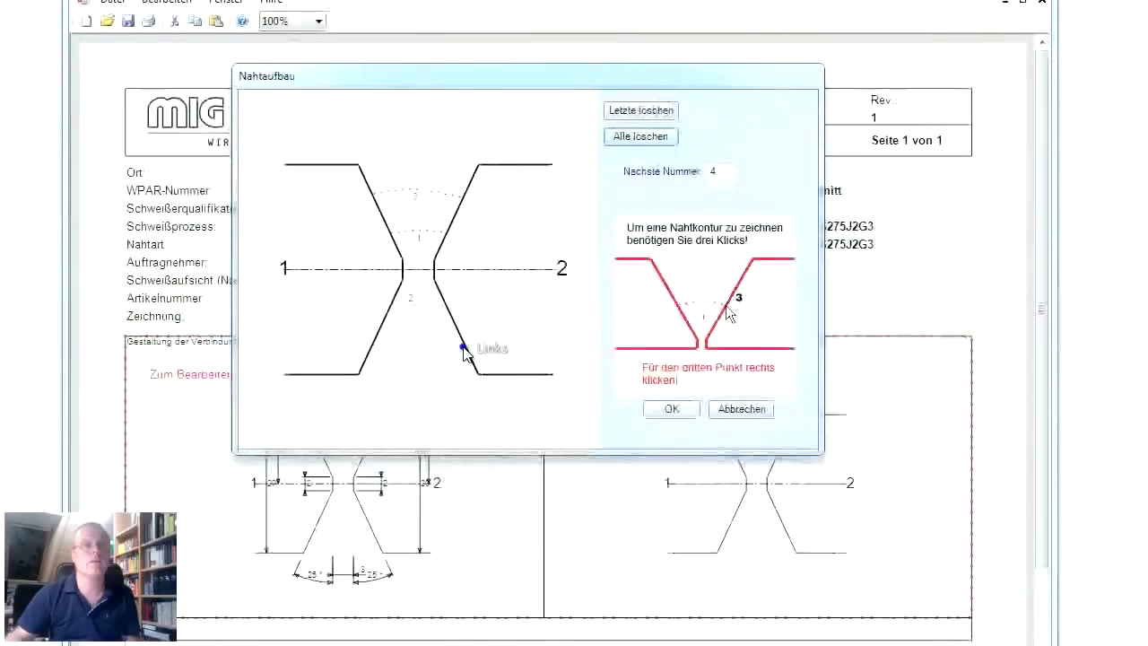
right_click(464, 352)
left_click(337, 374)
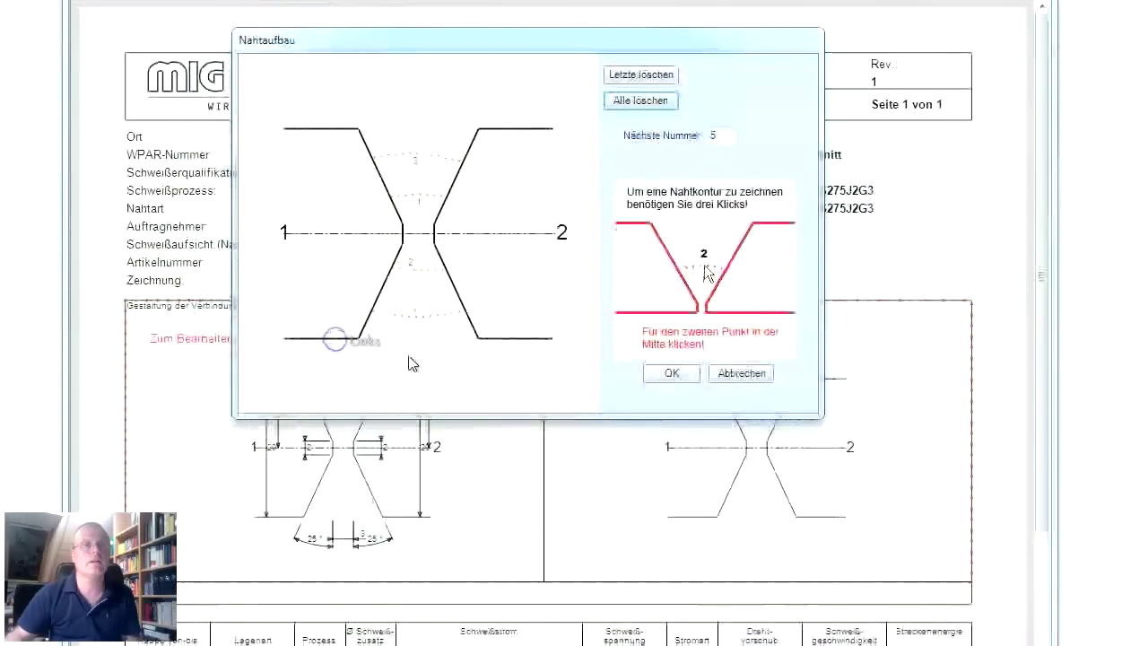
left_click(411, 355)
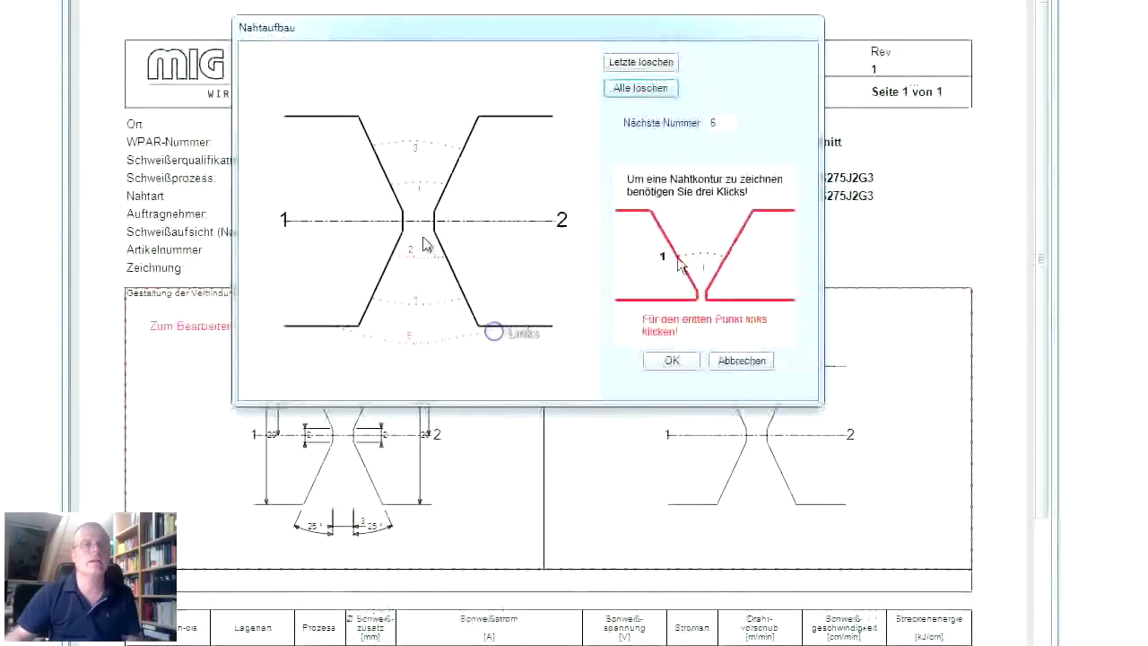
left_click(327, 116)
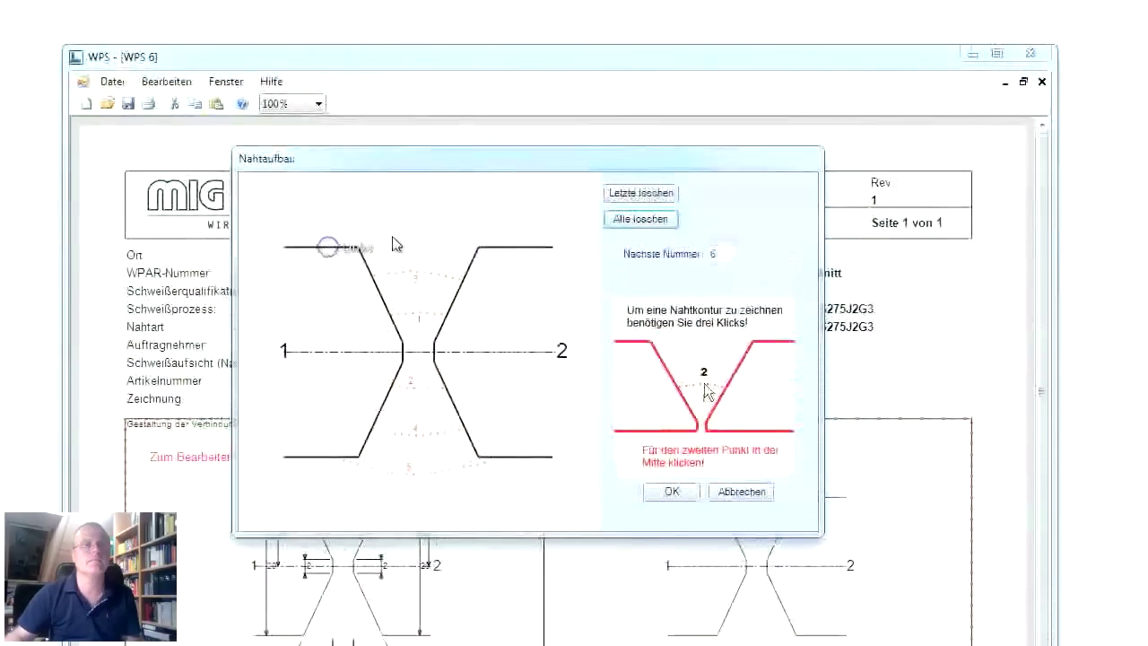
left_click(416, 230)
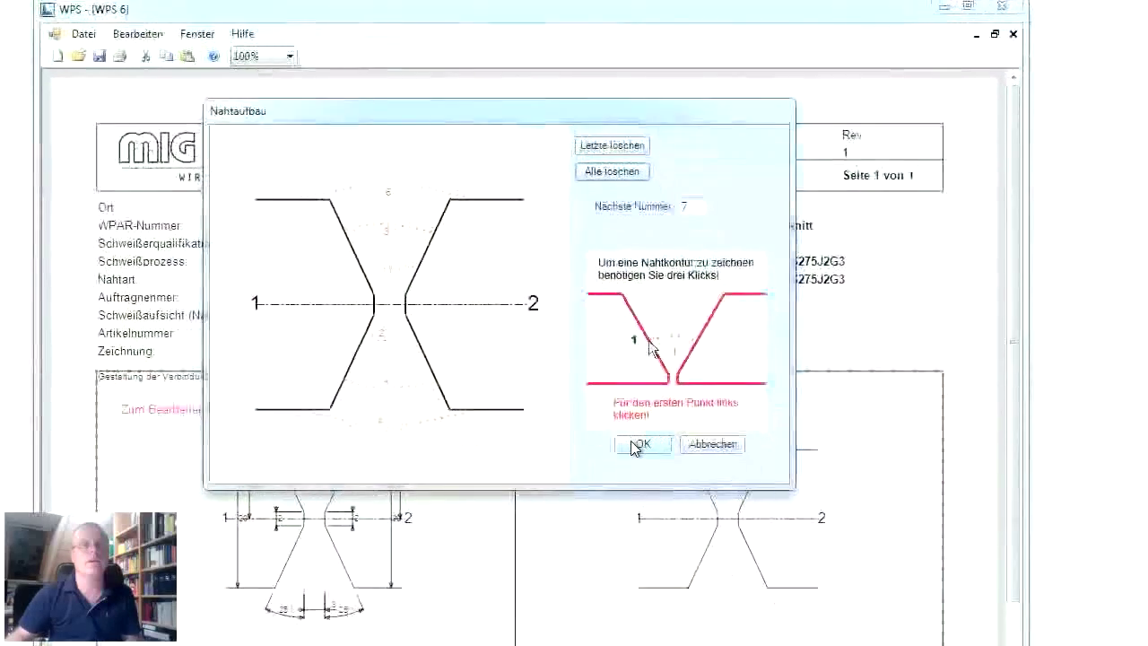
left_click(637, 444)
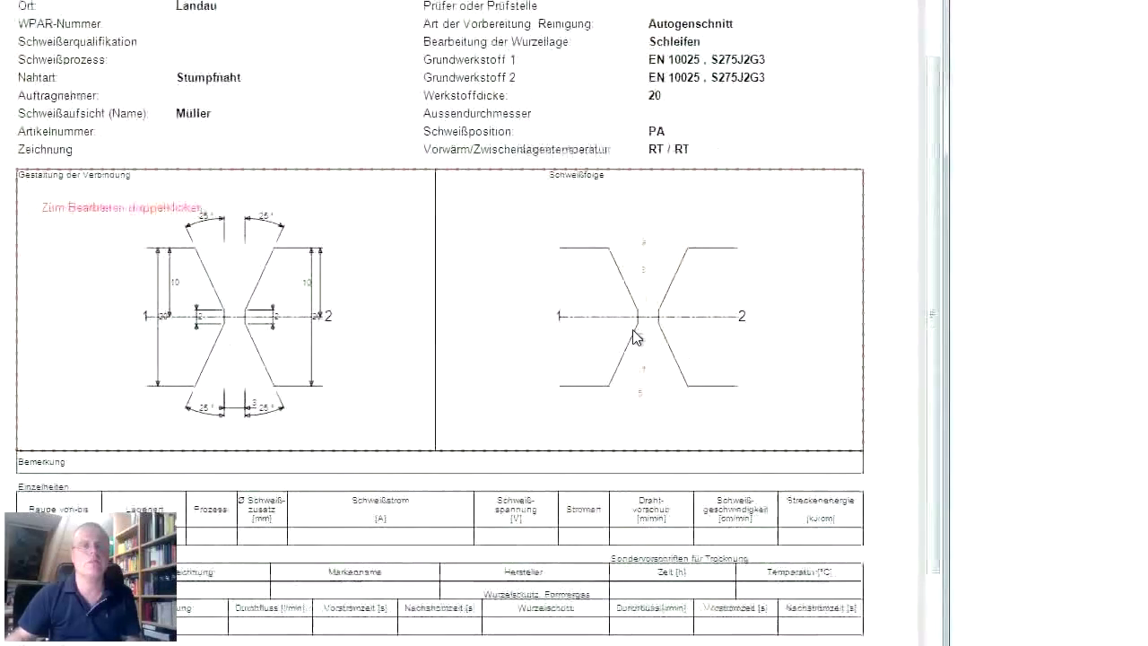
Enter the remark "Vor dem Schweißen der Gegenlage ausschleifen!" in the Bemerkung section and apply it.
double_click(311, 463)
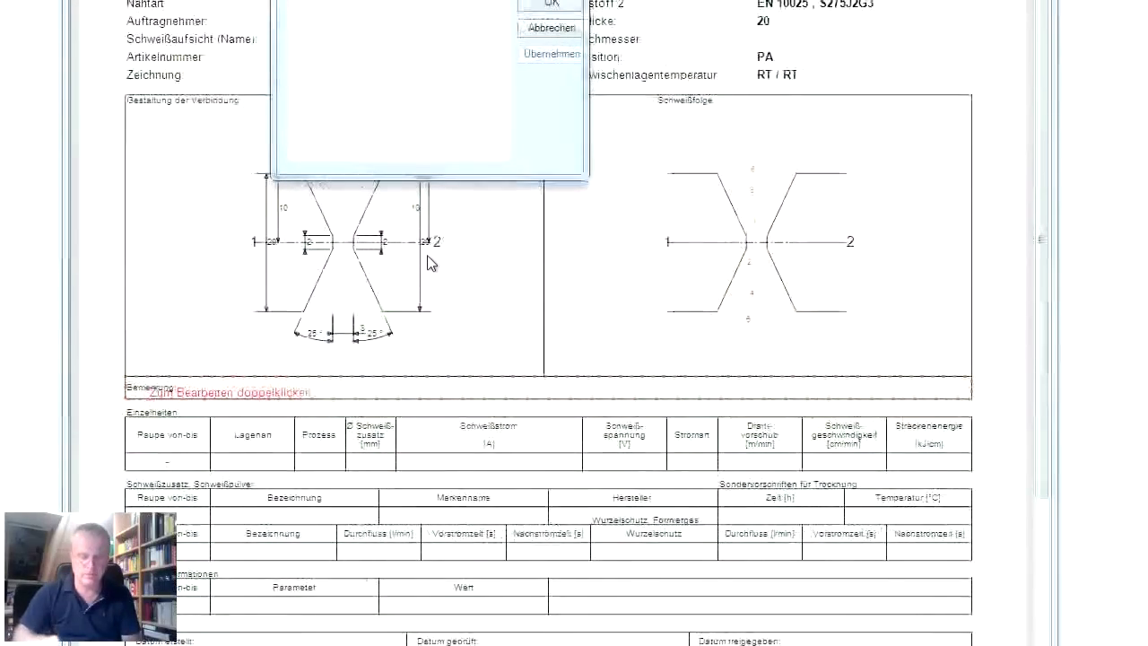
type("Vo")
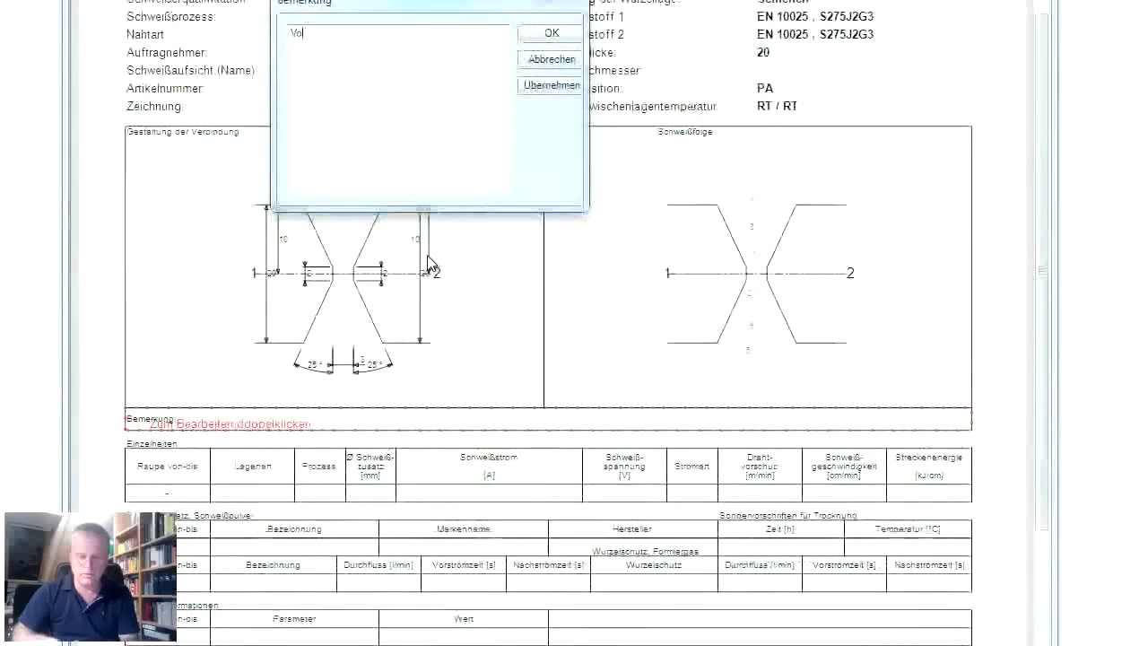
type("r dem Schweißen der Gegenlage ausschleifen!")
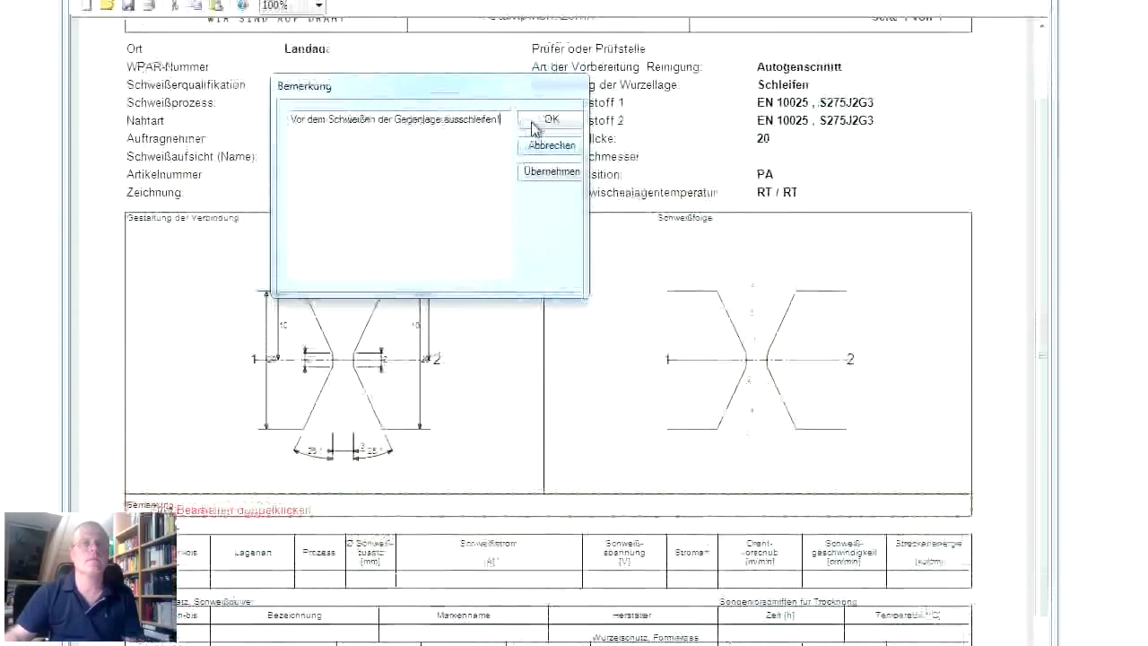
left_click(532, 167)
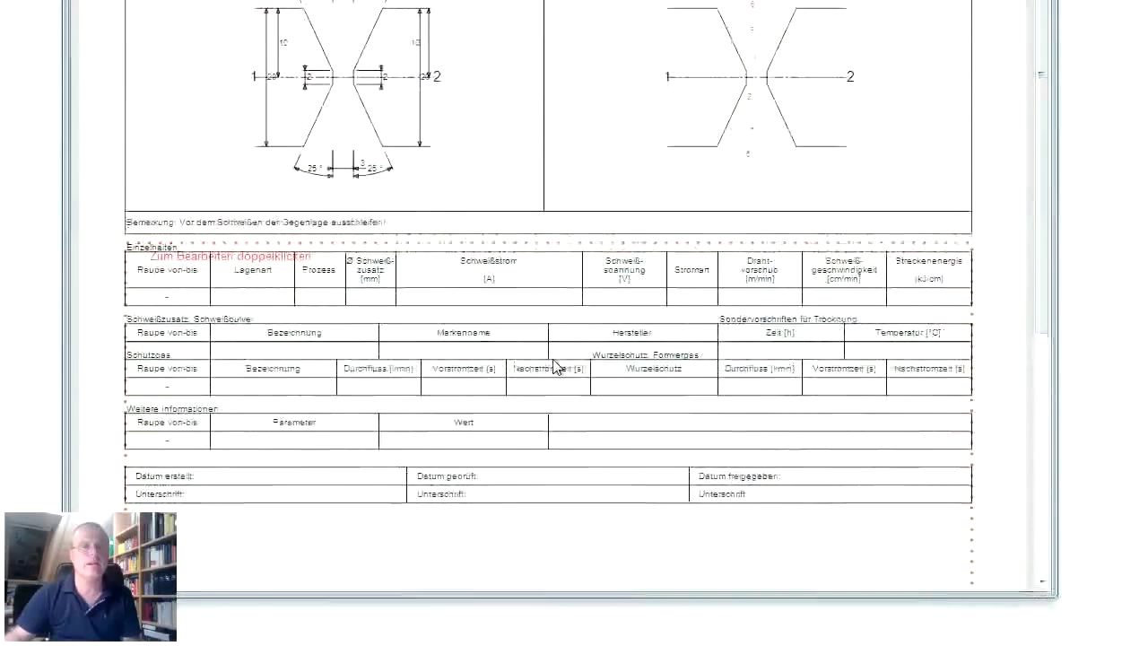
Open the welding parameters (Einzelheiten) and select process 135 Metall Aktivgas Schweißen.
double_click(553, 346)
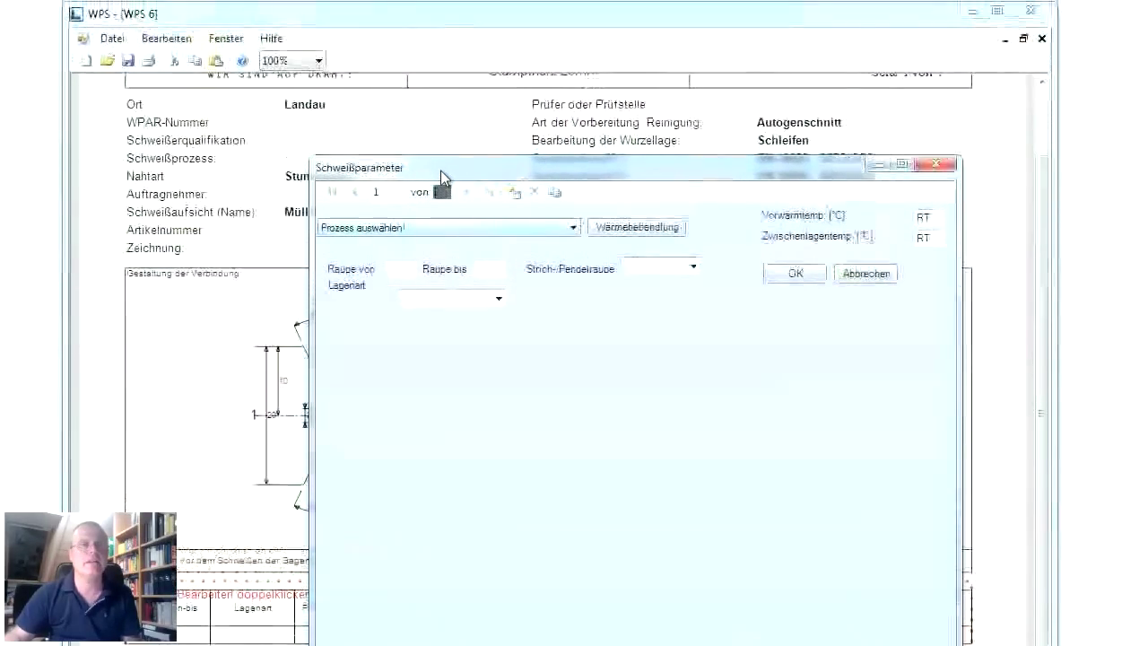
left_click(440, 134)
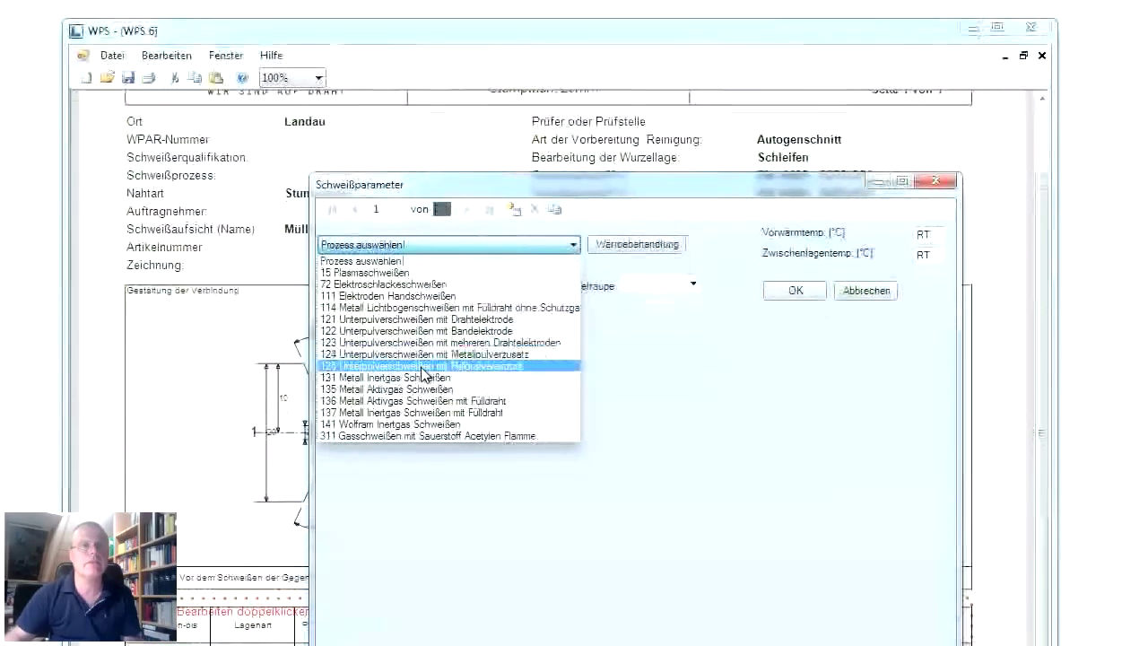
left_click(421, 378)
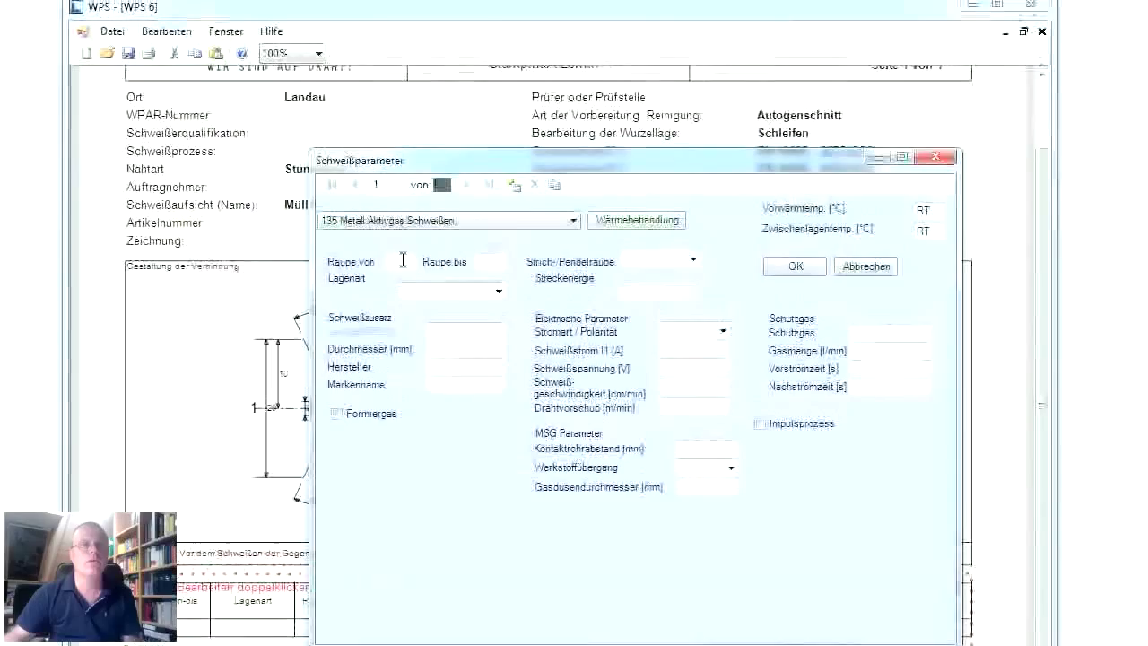
Set the bead range to 1 through 1 and the layer type (Lagenart) to Wurzellage.
left_click(403, 260)
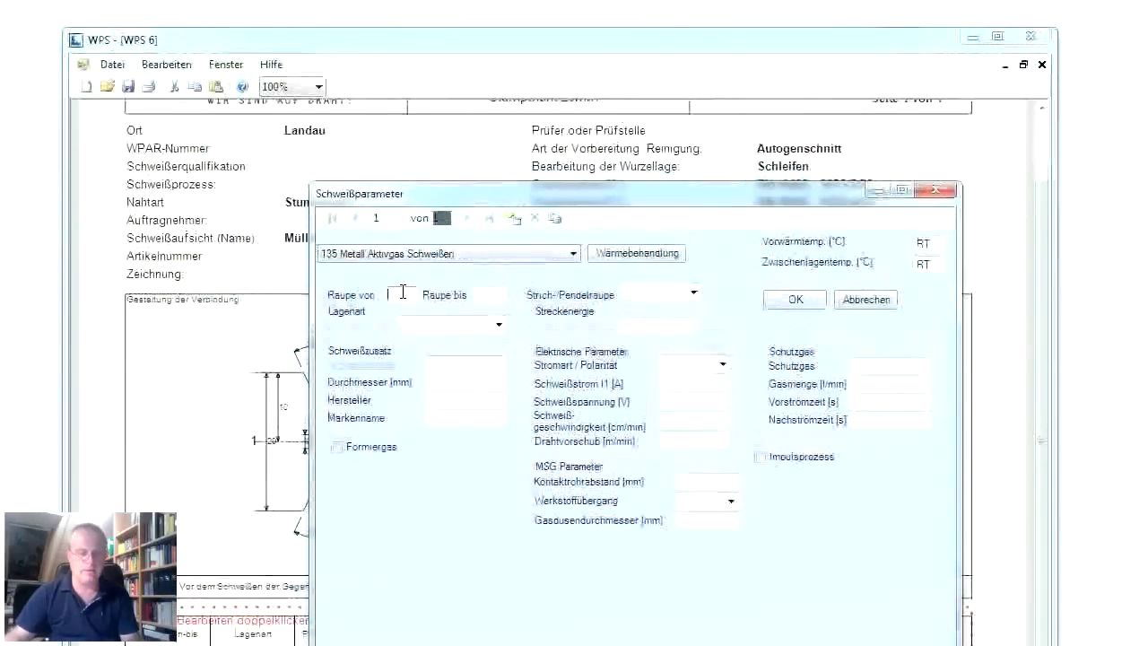
type("1")
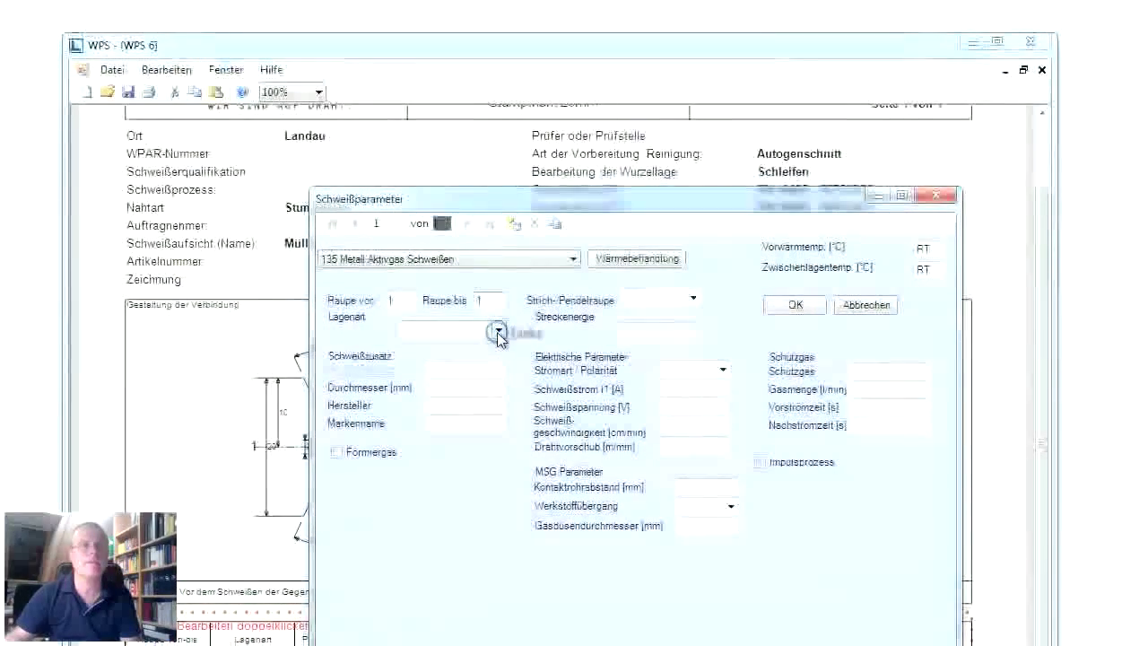
left_click(499, 332)
left_click(481, 343)
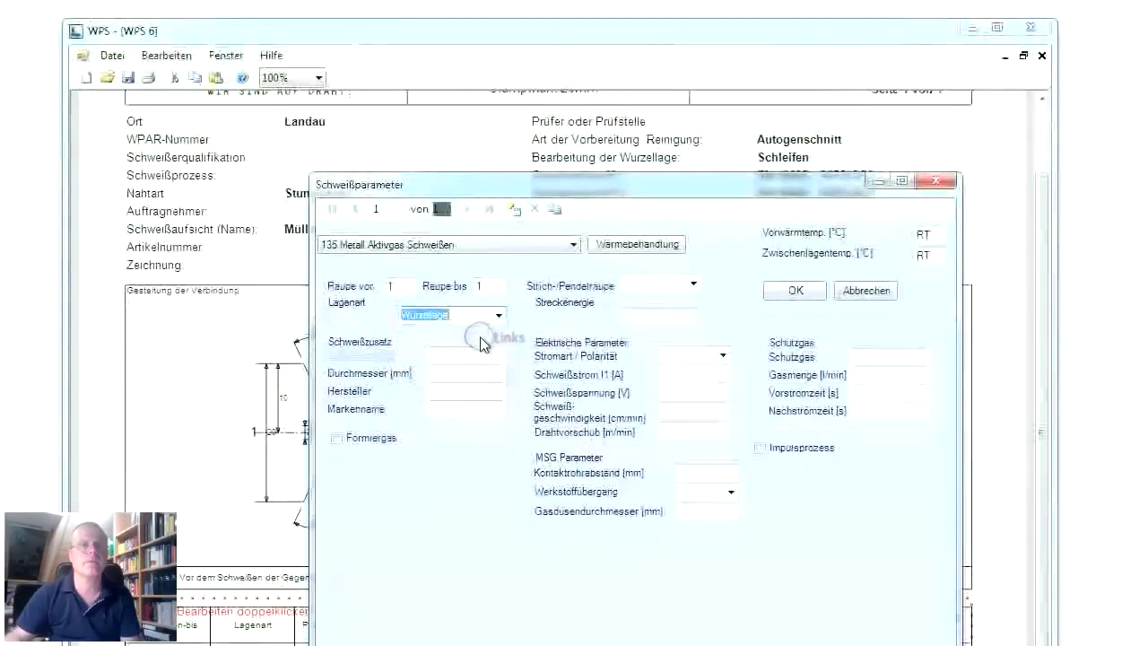
Choose the steel filler metal VDG 15/60 from WDI in the database and set its diameter to 1,2 mm.
left_click(386, 344)
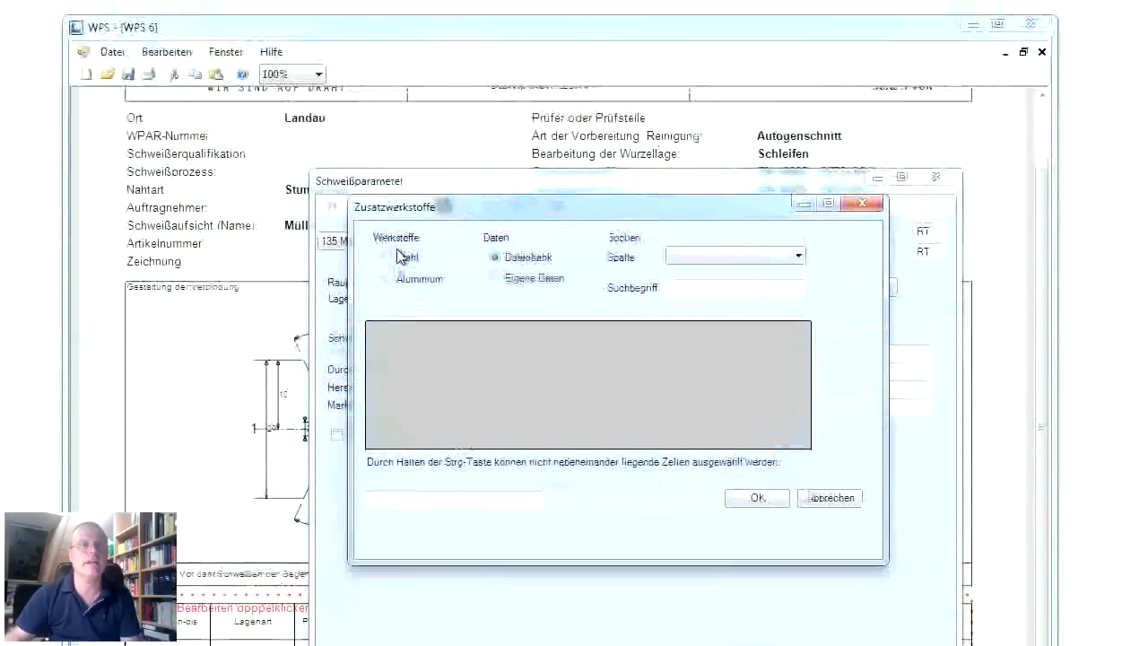
left_click(398, 238)
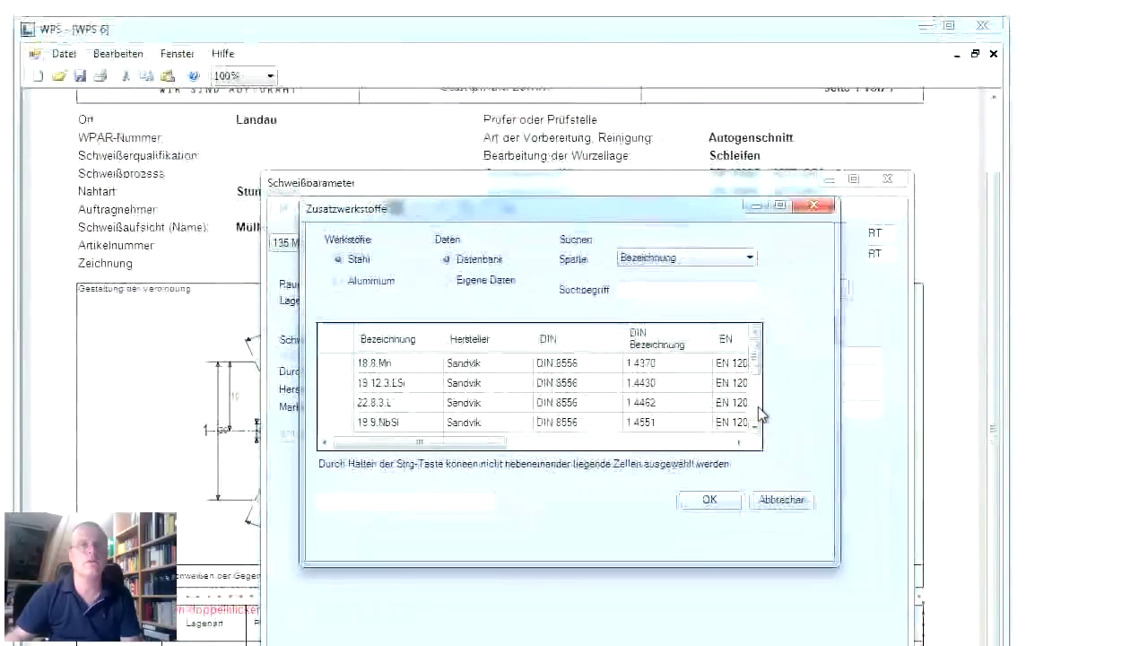
left_click(801, 423)
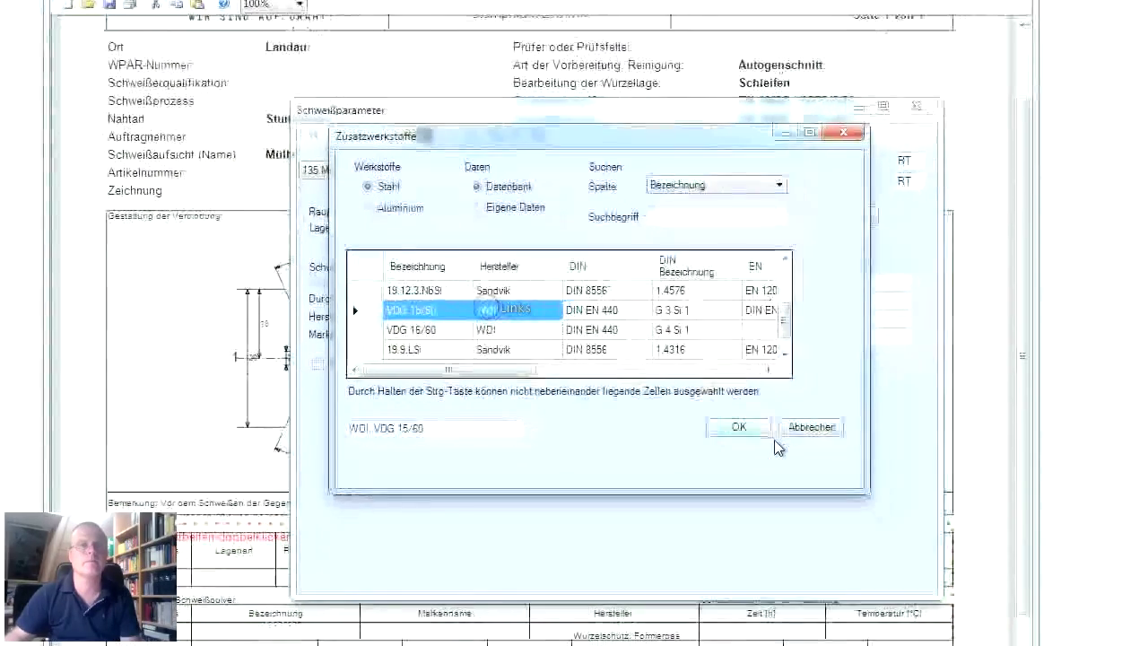
left_click(762, 444)
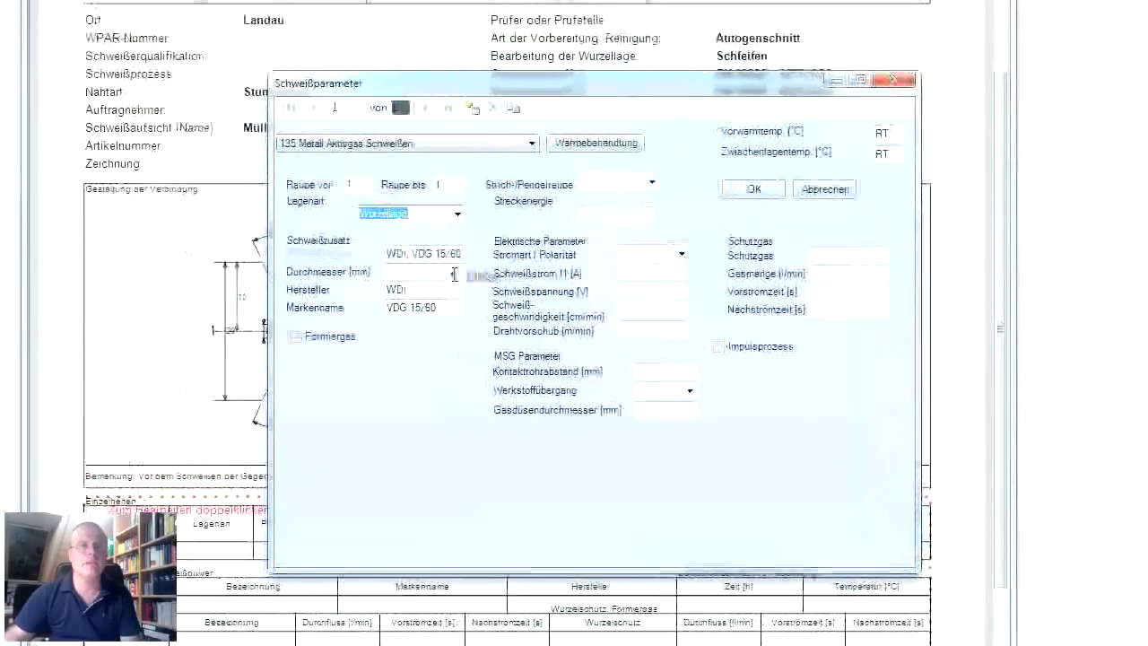
left_click(454, 273)
type("1,2")
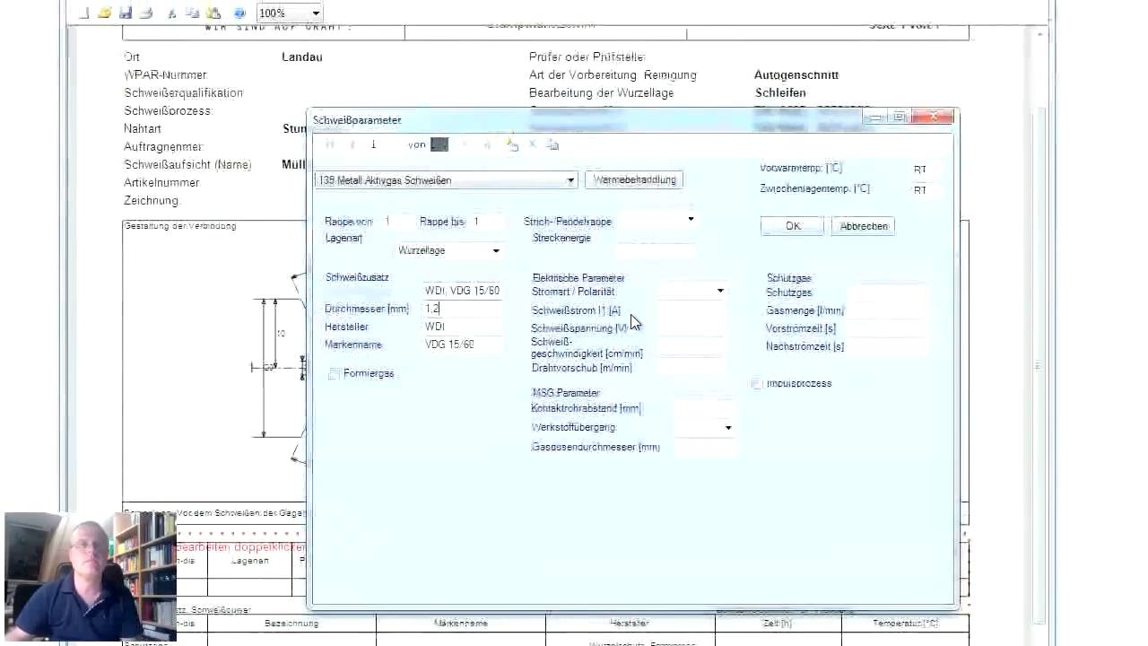
Enter the root bead's electrical parameters: polarity DC+, current 140-150 A, voltage 19-20 V, welding speed 18 cm/min, wire feed 3,8 m/min.
left_click(719, 293)
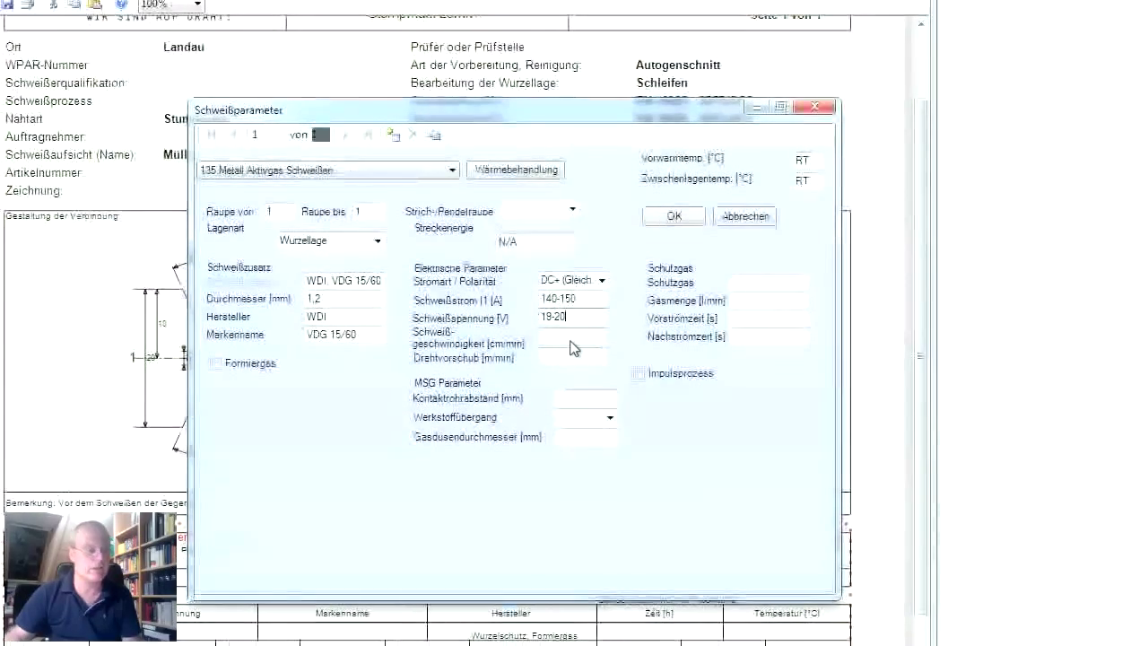
left_click(570, 347)
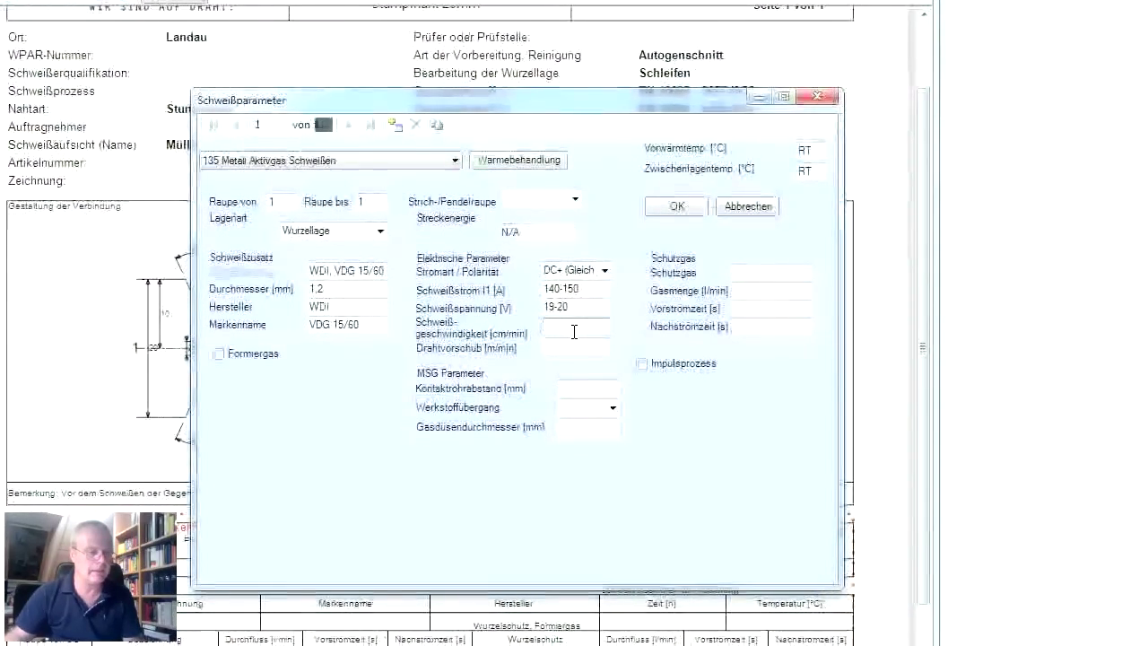
type("18,")
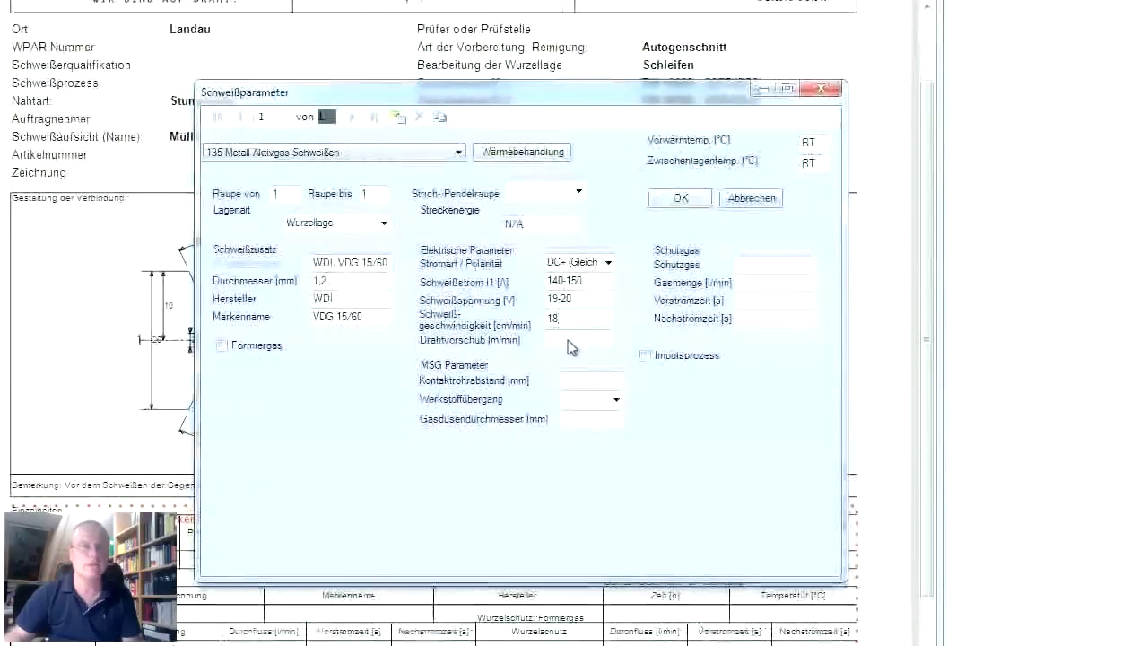
left_click(566, 342)
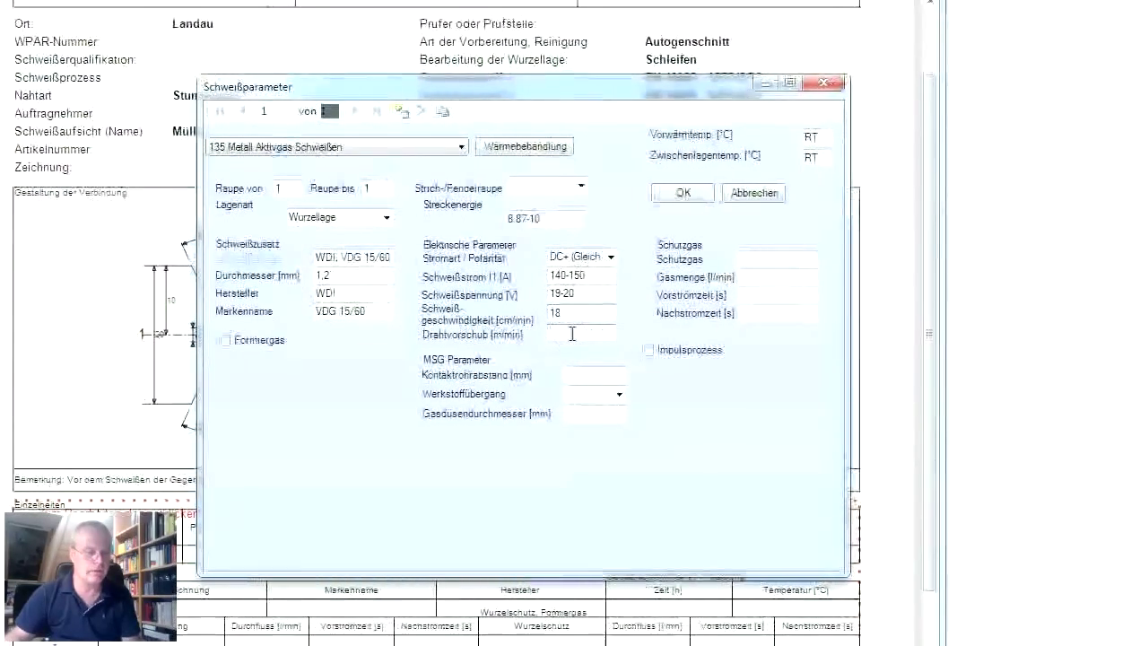
type("3")
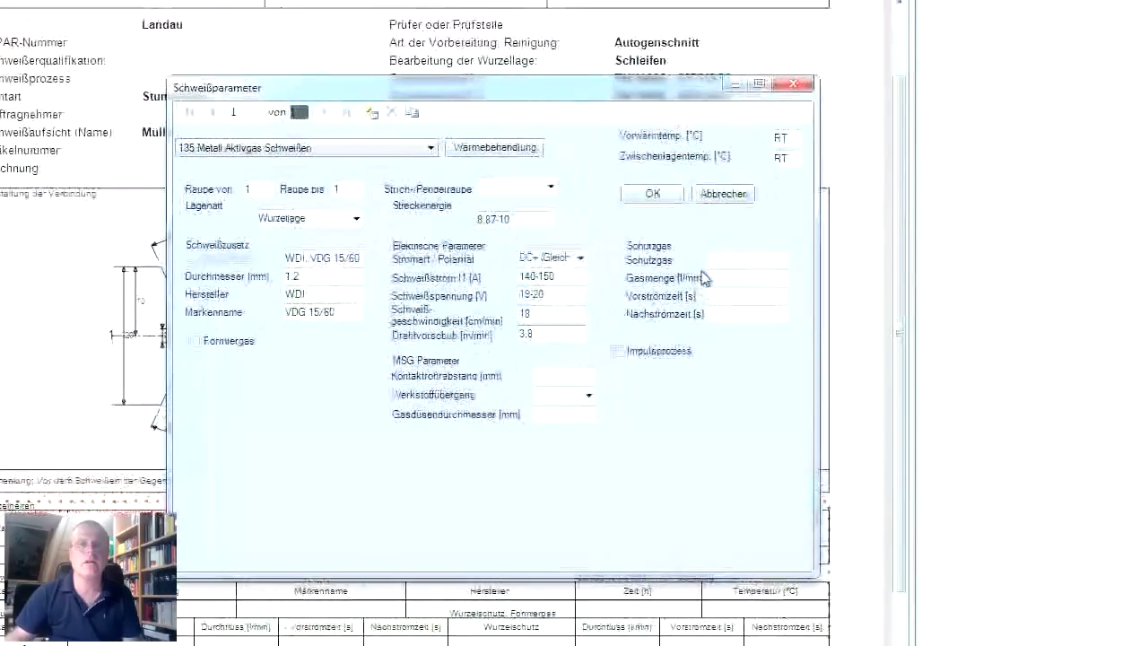
type(".8")
Choose the M21 shielding gas Argon + CO2 with 82% argon and 18% CO2 for the root bead.
left_click(699, 271)
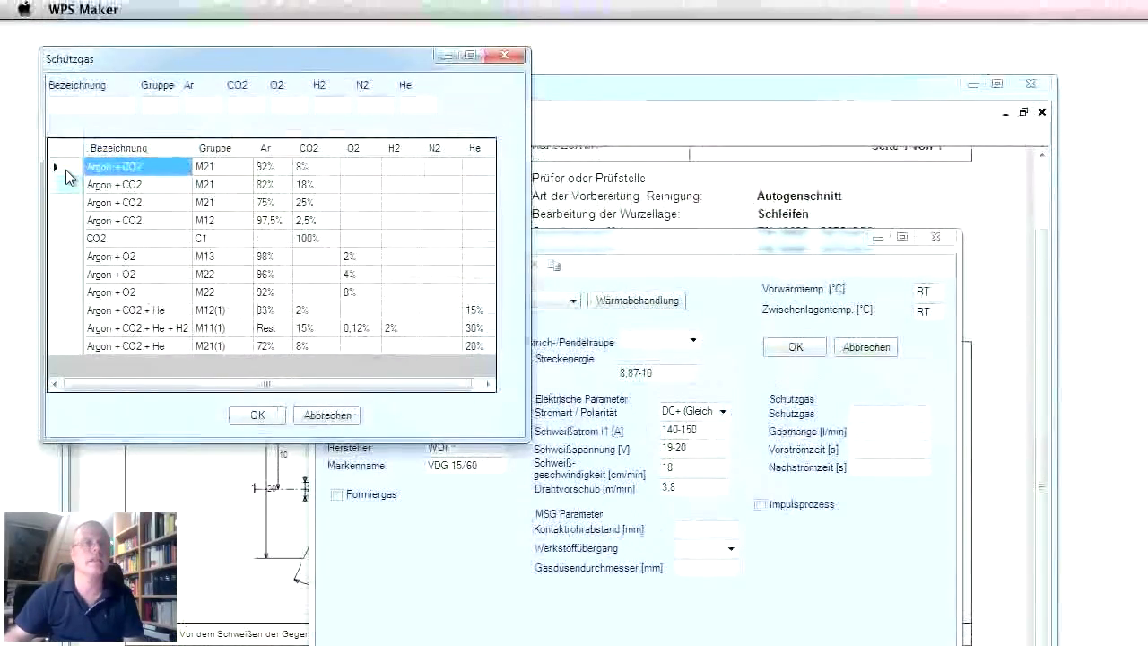
left_click(66, 186)
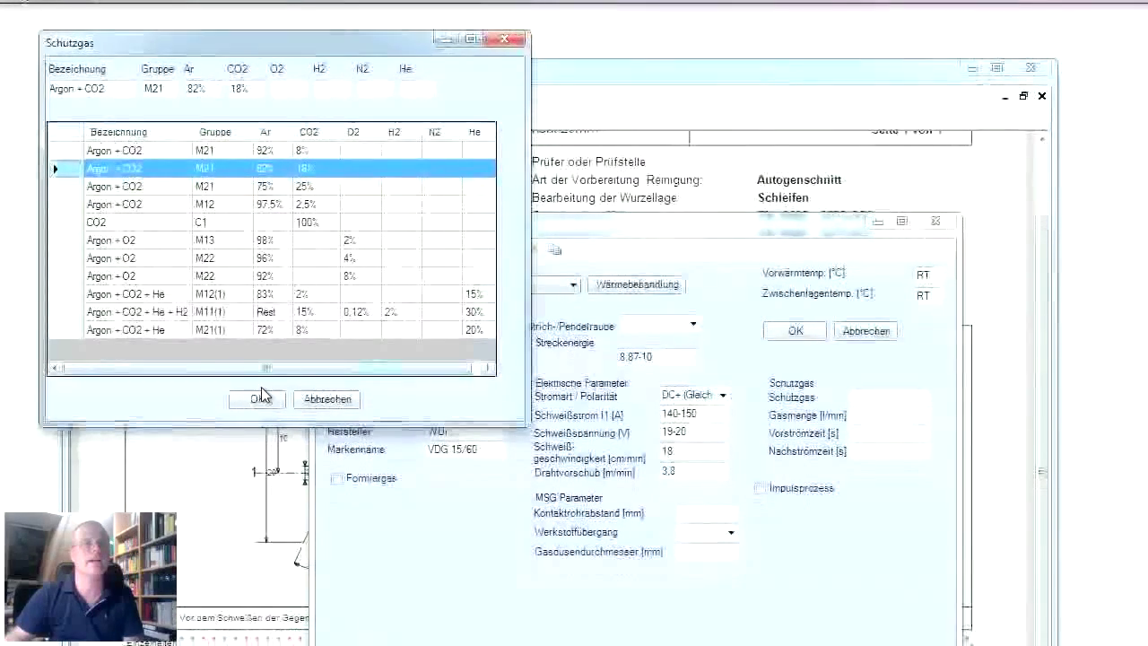
left_click(257, 376)
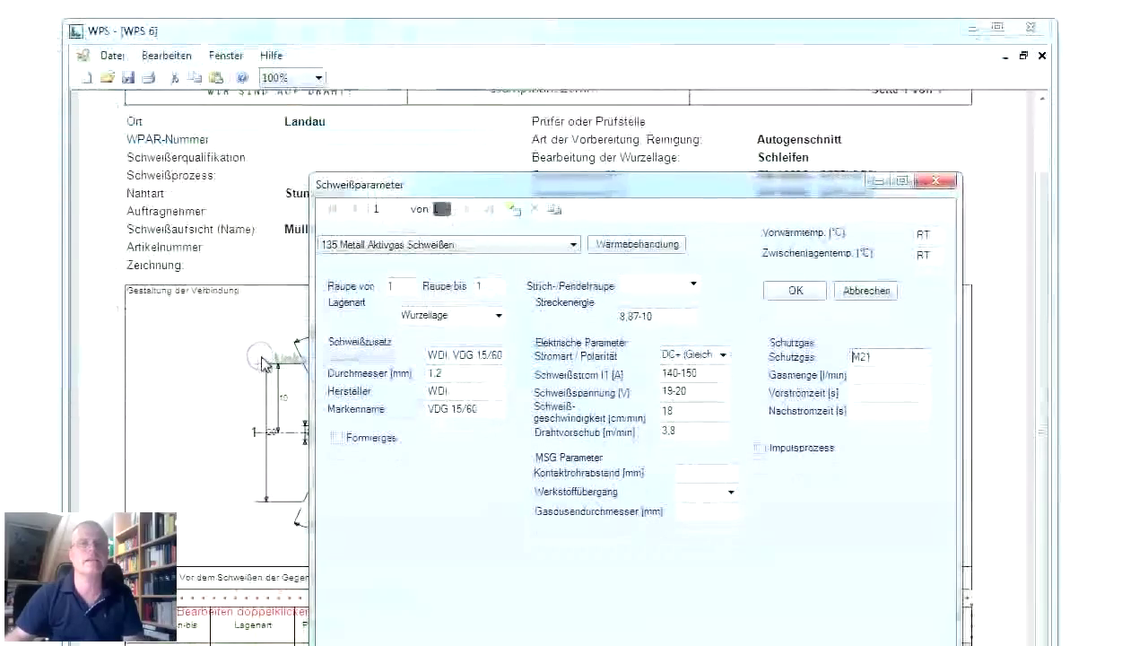
Set the shielding gas flow to 15 l/min, the pre-flow time to 1 s and the post-flow time to 2 s.
left_click(851, 359)
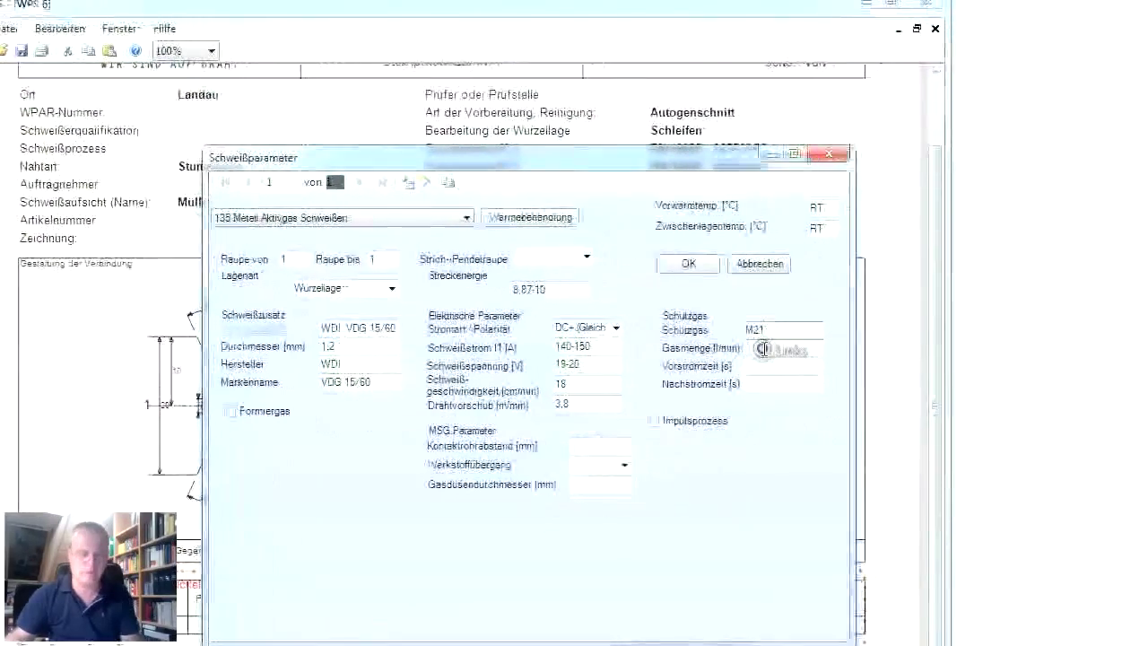
type("15")
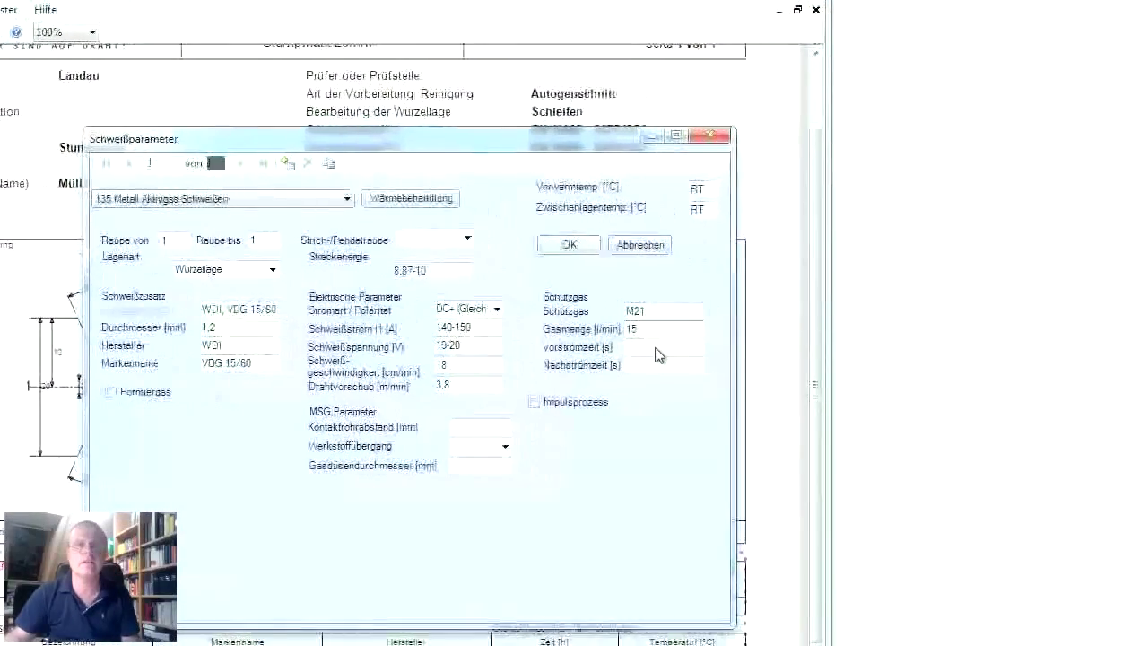
left_click(620, 337)
type("1")
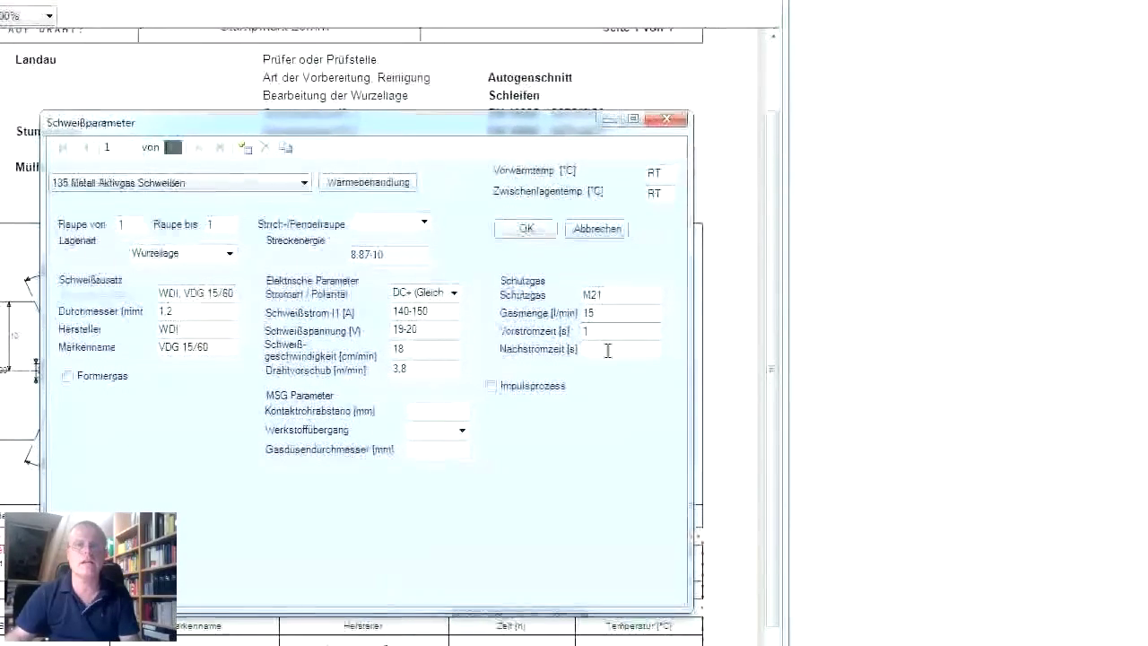
left_click(619, 356)
type("2")
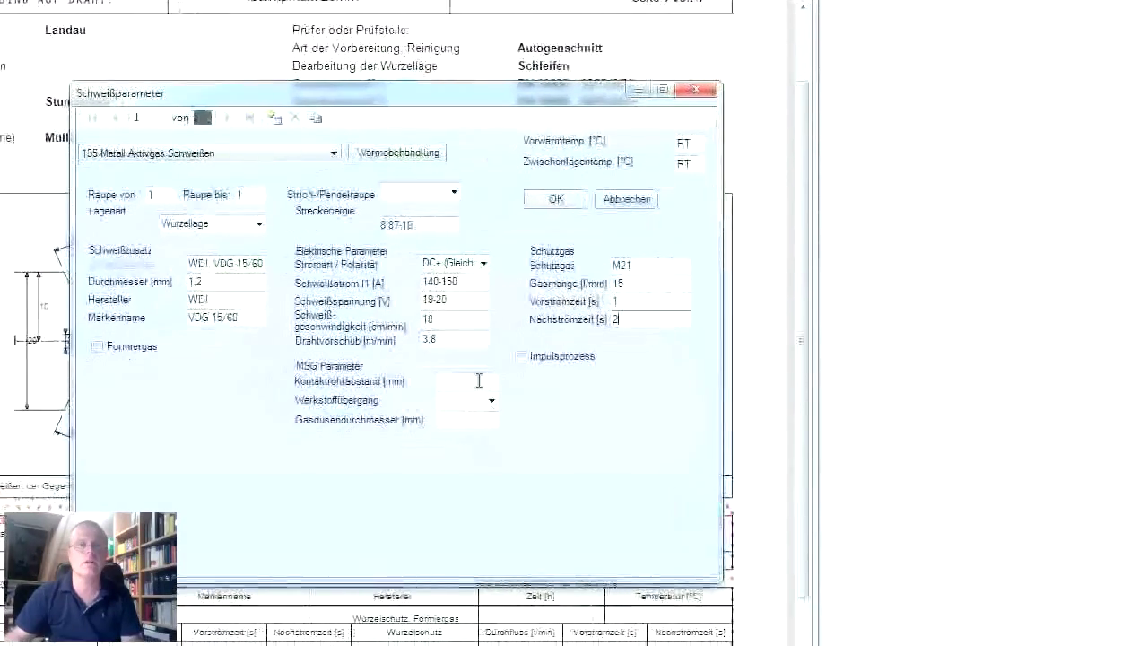
Enter the root bead's MSG parameters: contact tube distance 8-12 mm, material transfer Kurzlichtbogen and gas nozzle diameter 12-14 mm.
left_click(434, 401)
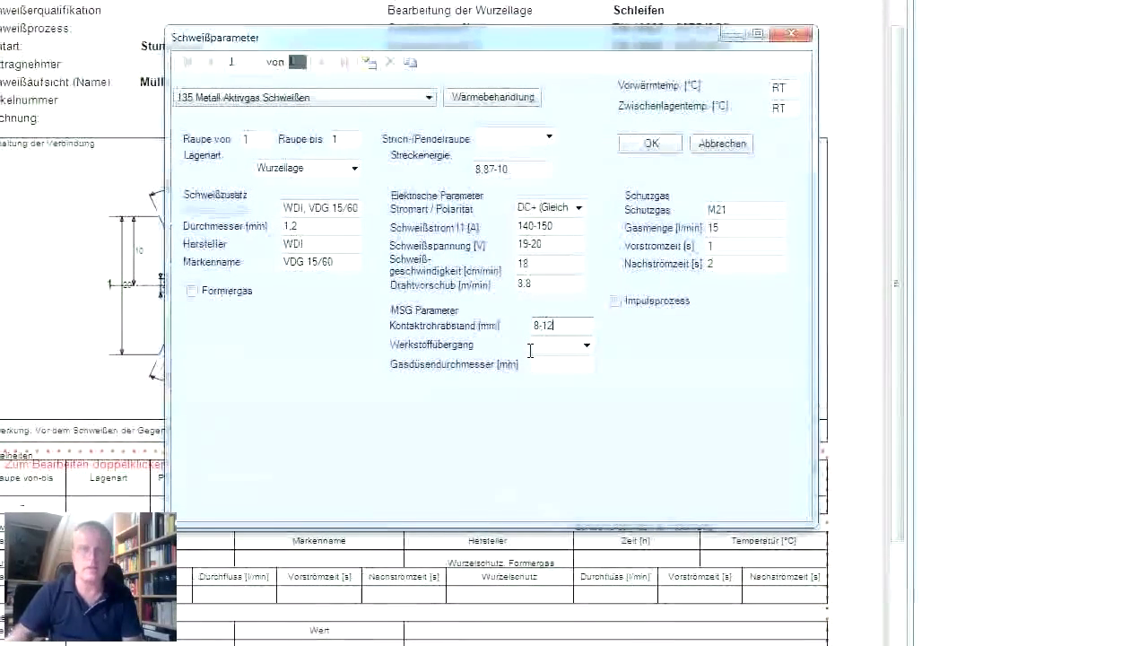
left_click(588, 344)
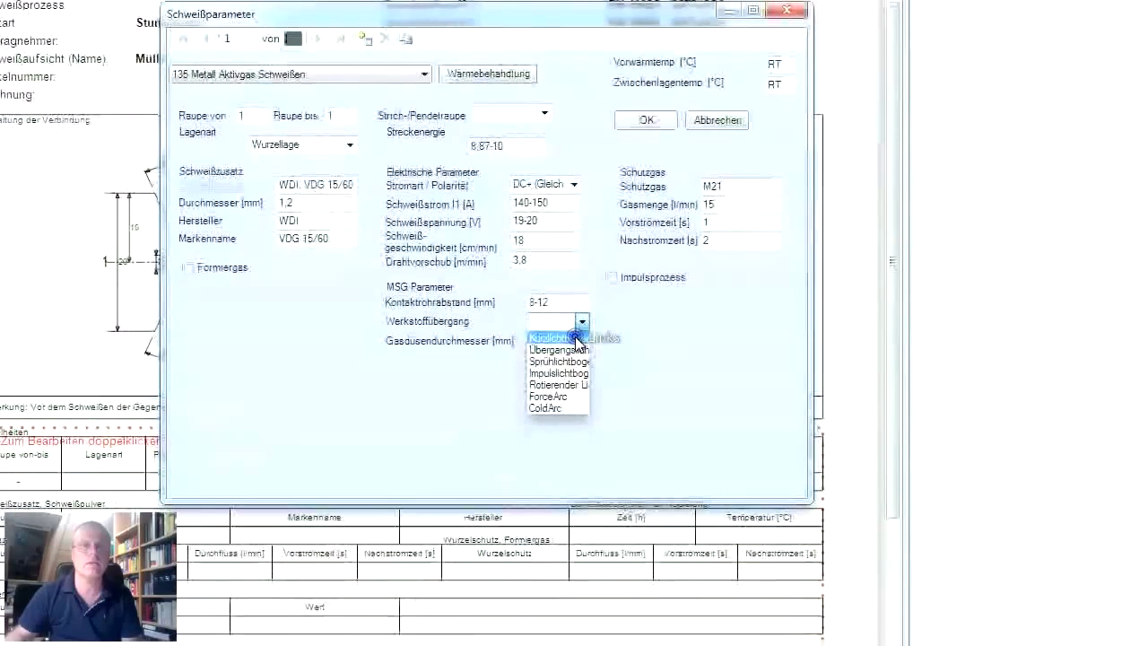
left_click(556, 337)
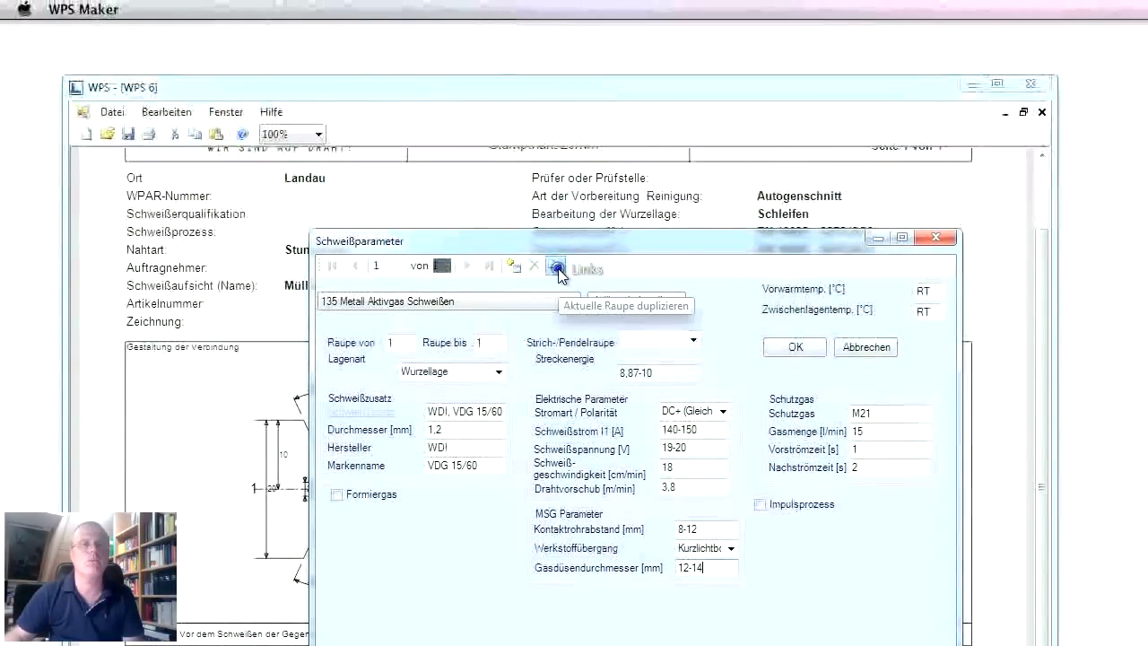
Duplicate the root bead entry and define the copy as beads 2 to 4 with layer type Füllage and bead technique Strichraupe.
left_click(557, 264)
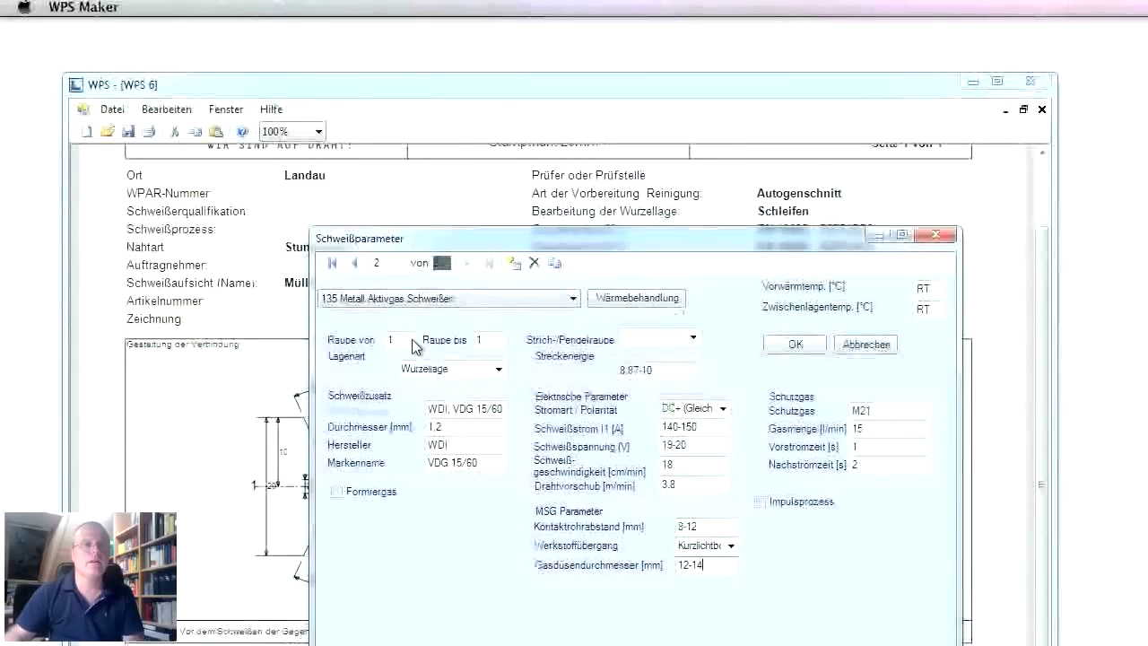
left_click(386, 342)
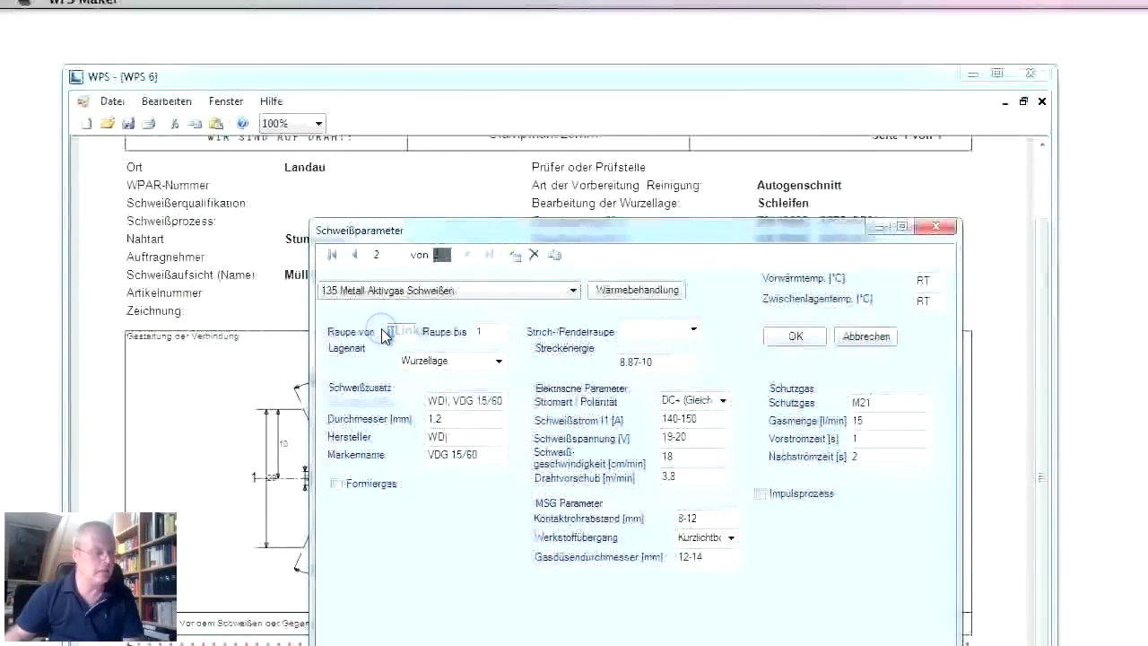
type("2")
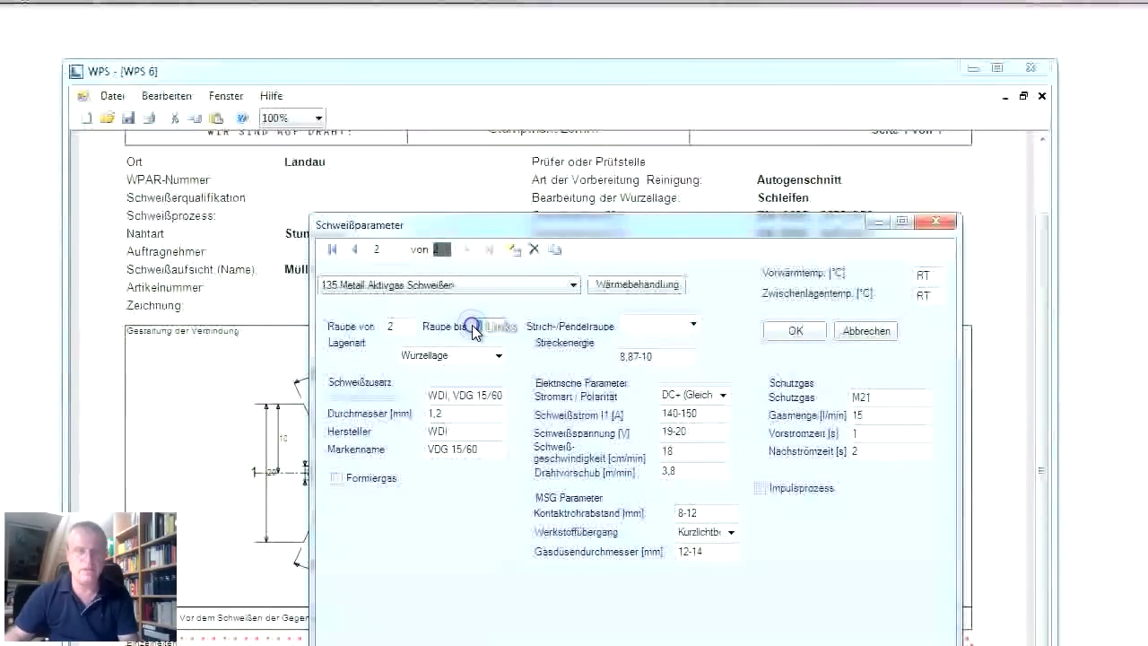
left_click(497, 354)
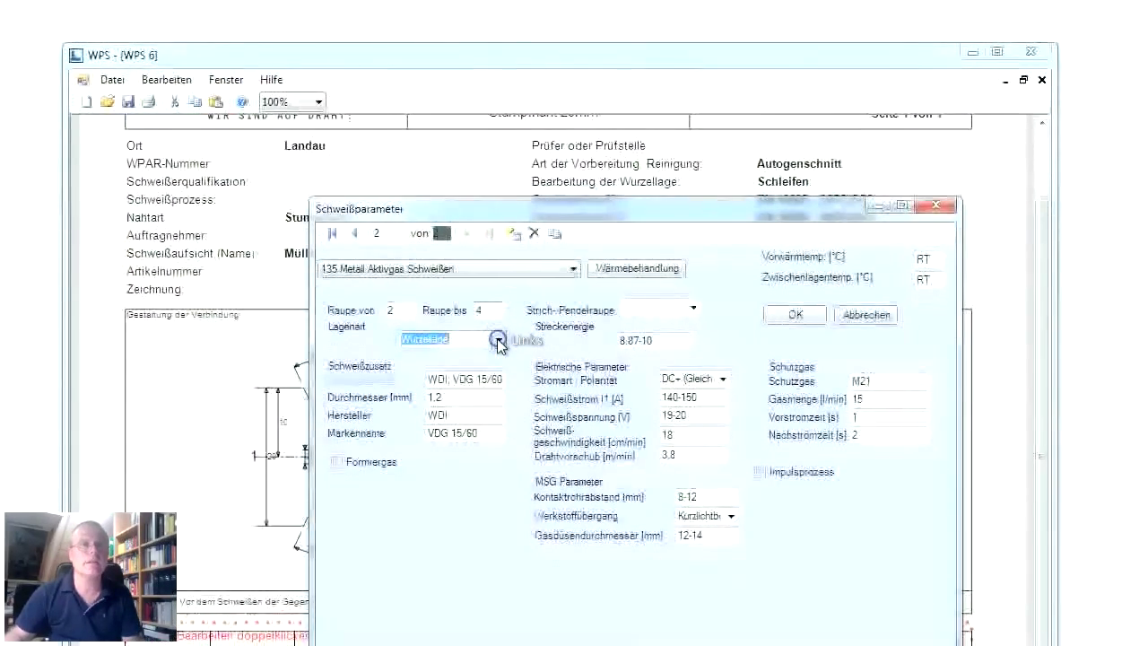
left_click(449, 363)
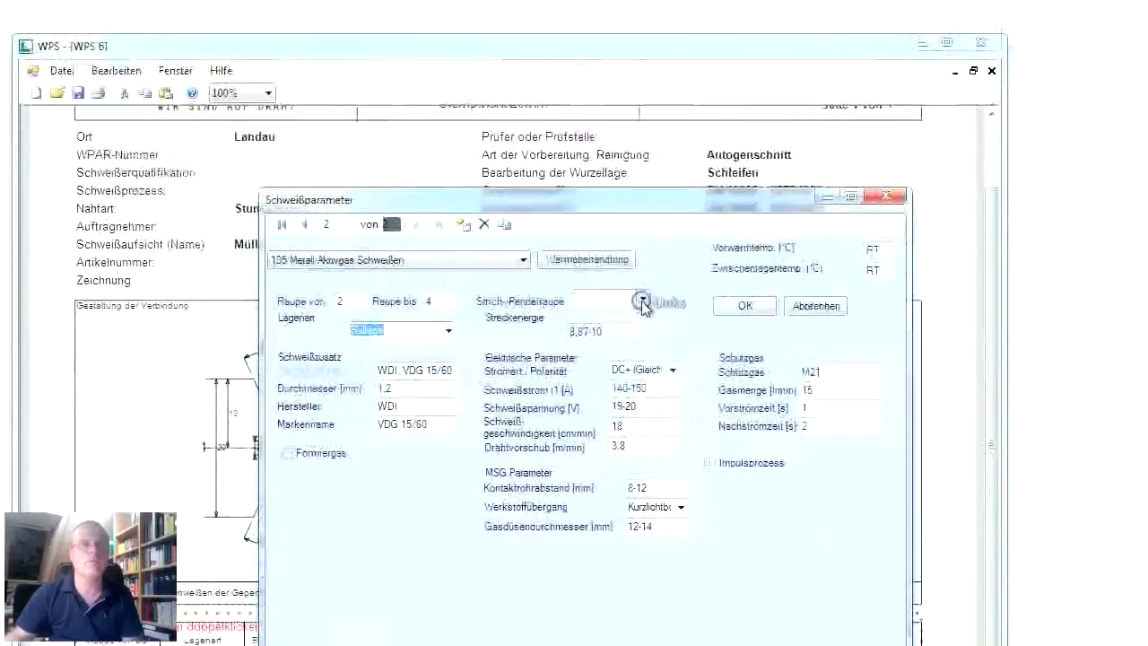
left_click(692, 281)
left_click(581, 320)
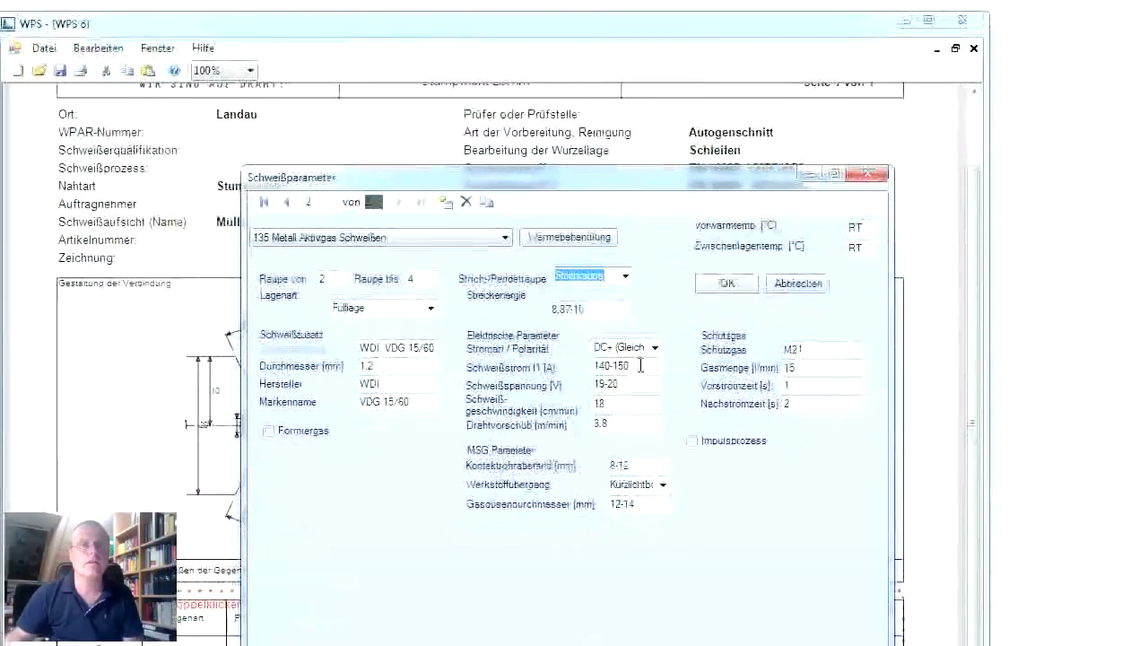
Set the electrical parameters of beads 2 to 4 to 310 A, 29 V, welding speed 43 cm/min and wire feed 9,5 m/min.
left_click(625, 389)
double_click(575, 358)
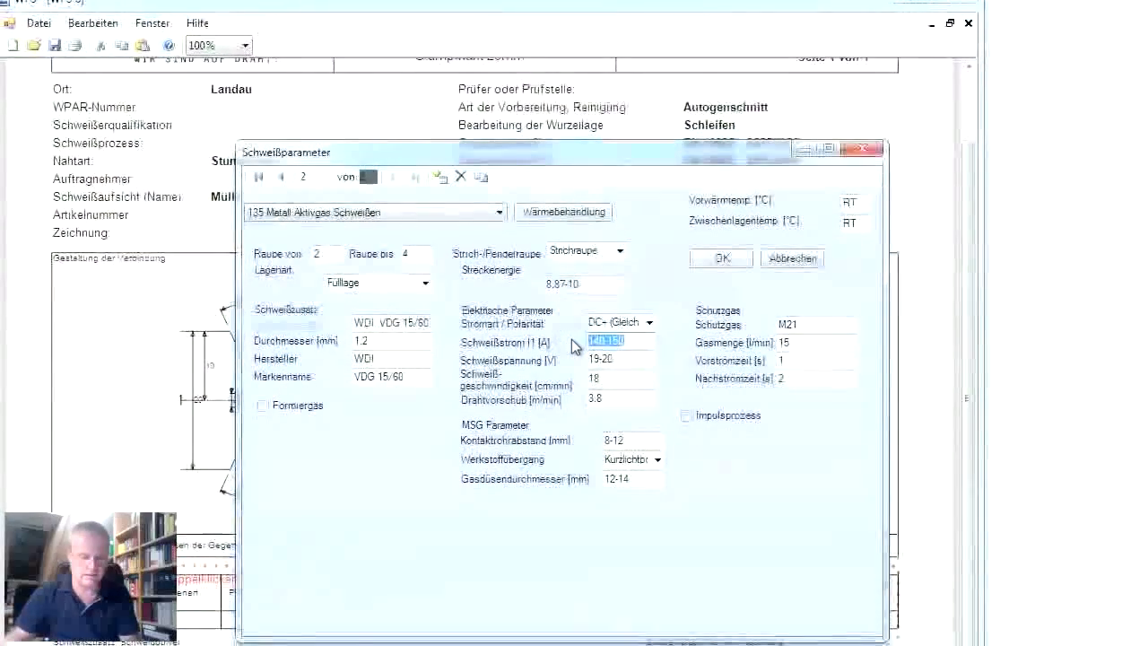
type("310")
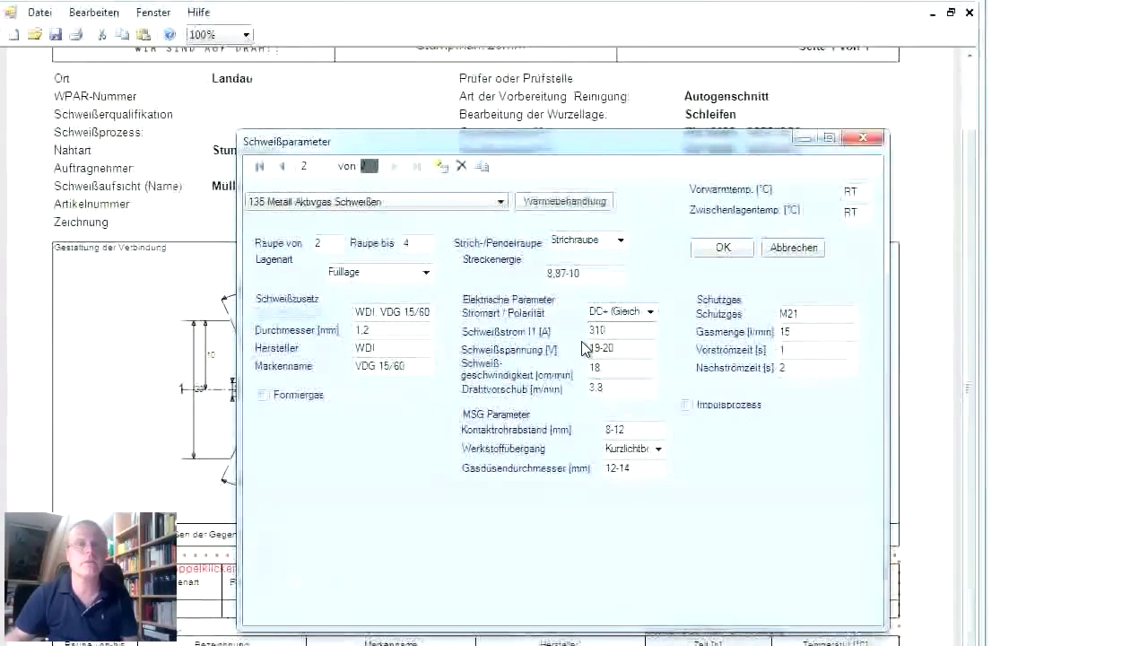
left_click(621, 340)
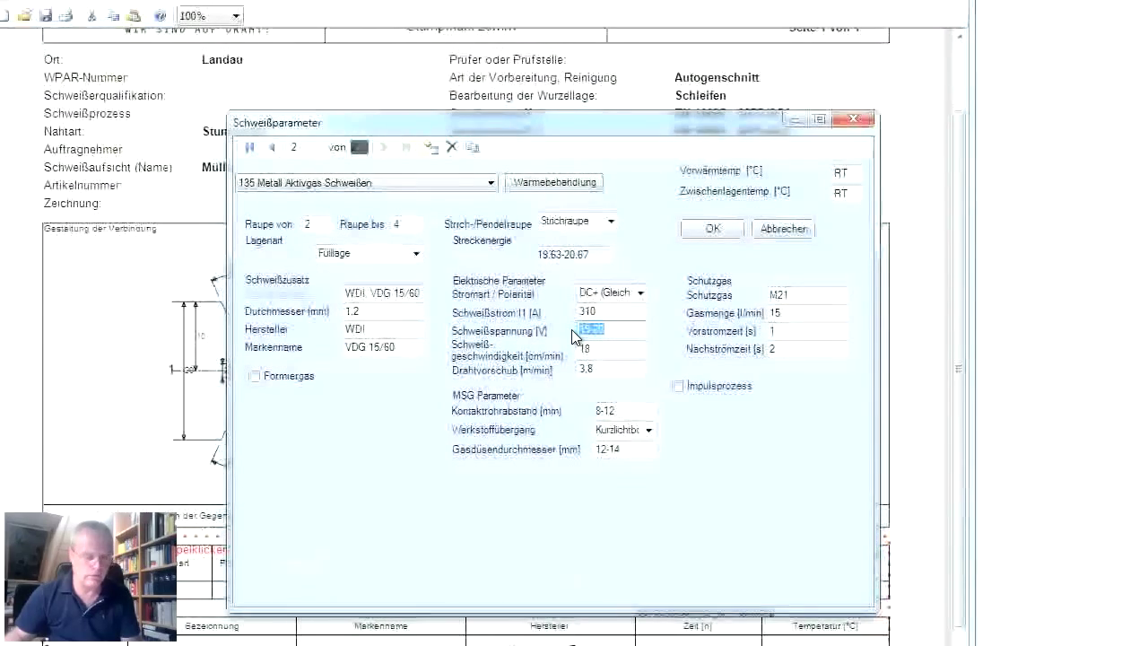
type("29")
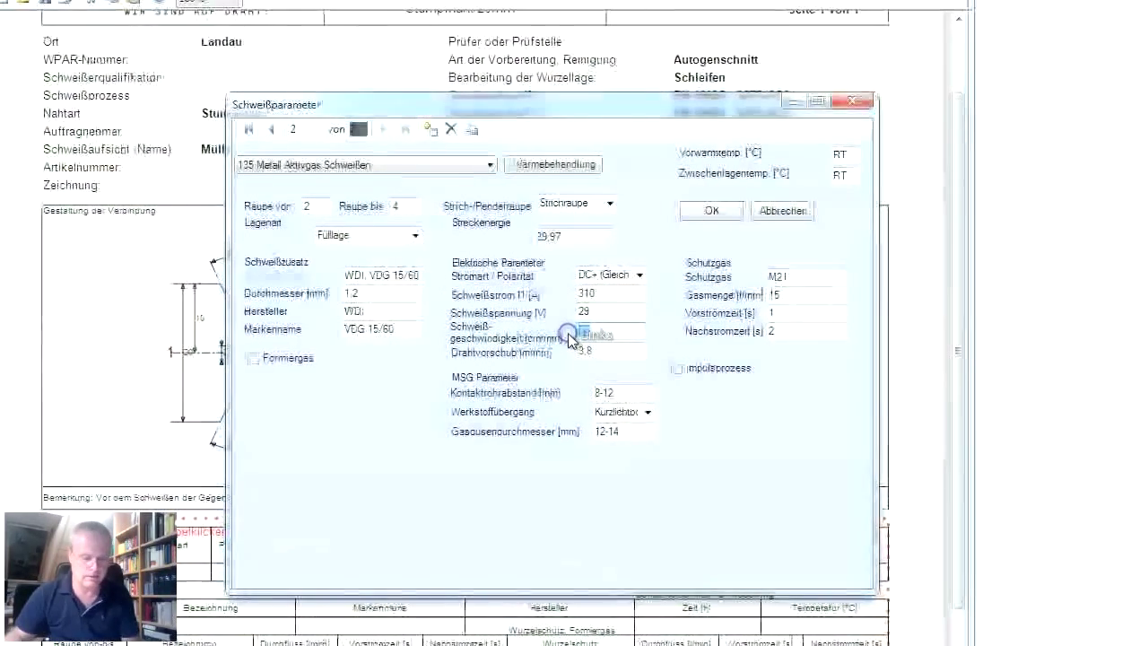
type("43")
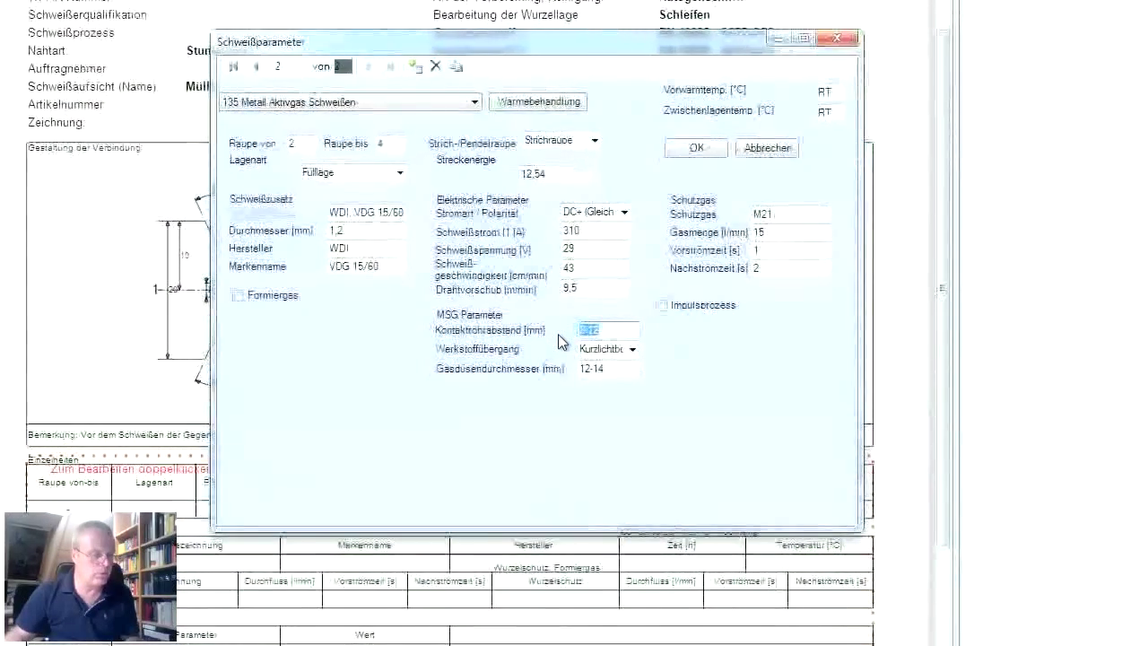
Set the contact tube distance of beads 2 to 4 to 12-14 mm and the material transfer to Sprühlichtbogen.
type("12-")
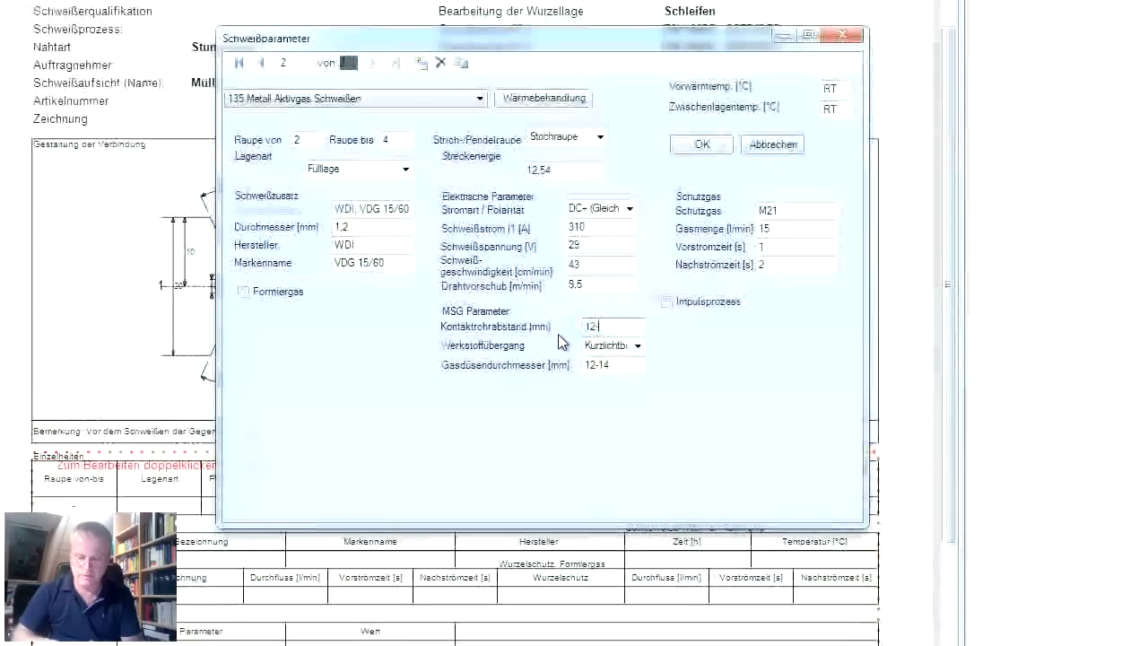
type("14")
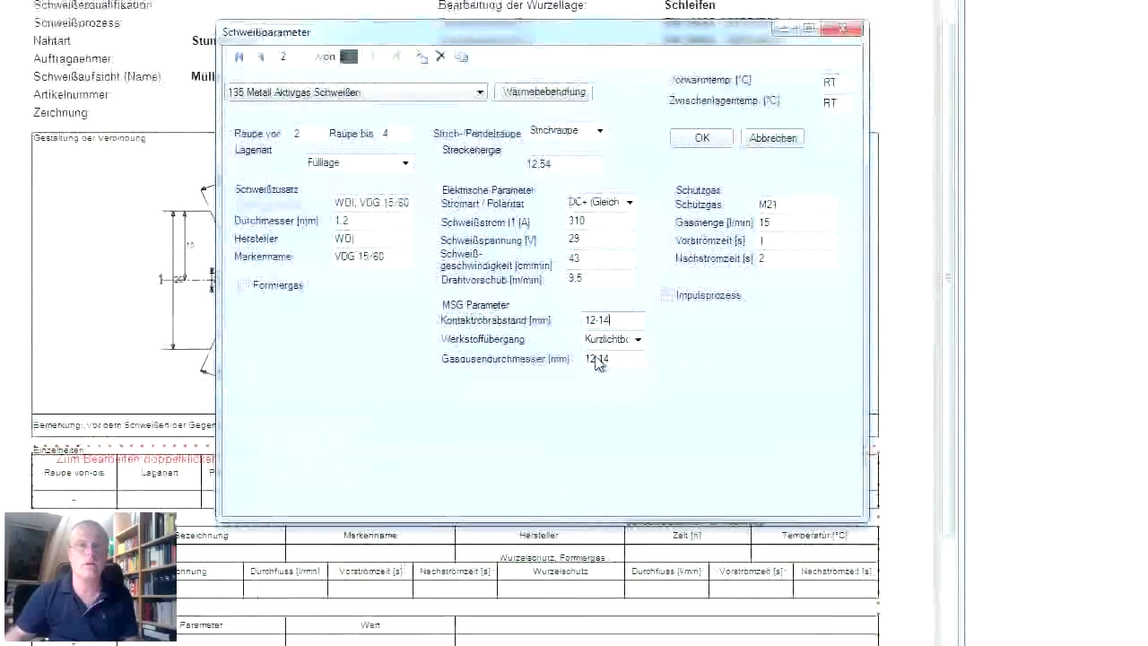
left_click(622, 334)
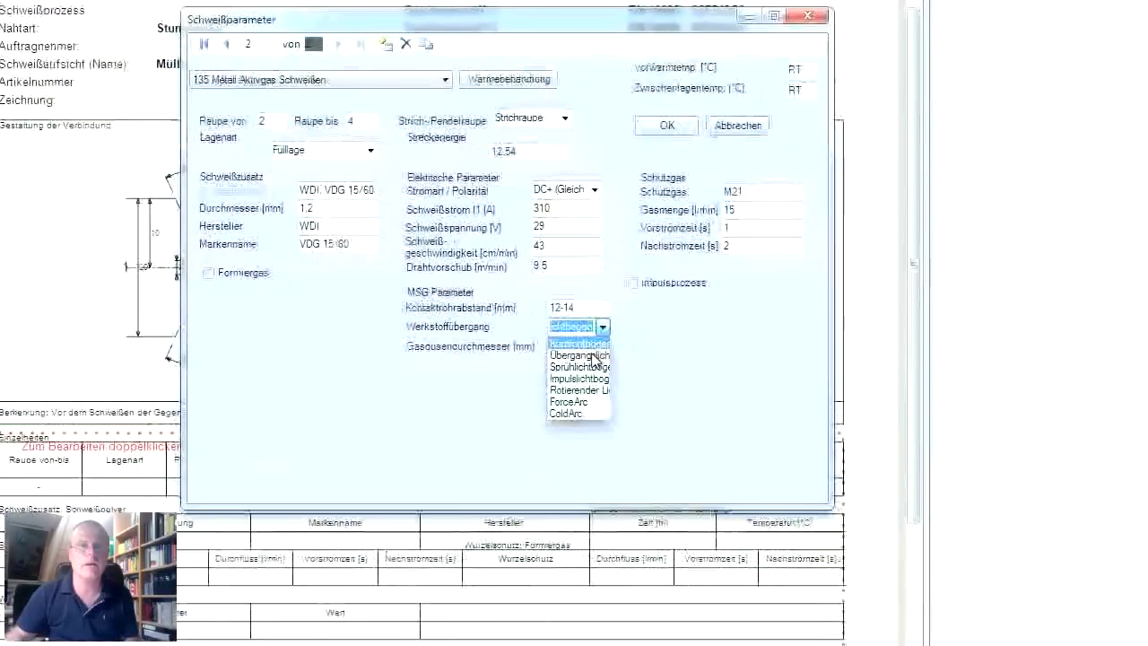
left_click(581, 351)
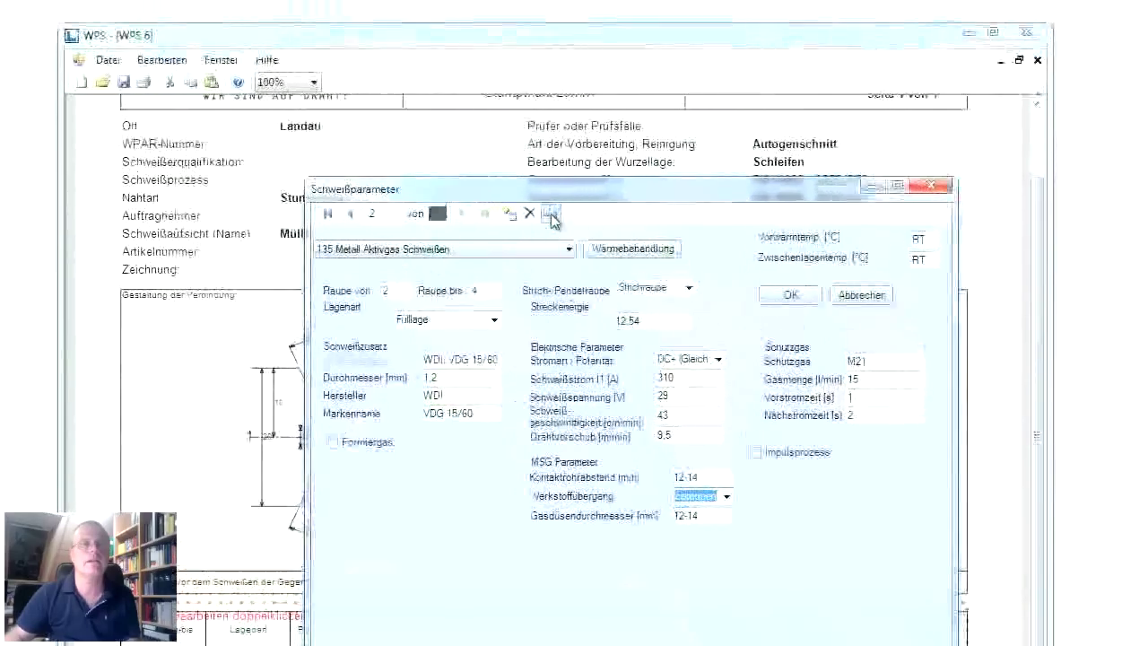
Duplicate the entry for beads 2 to 4 and set the copy's bead range to 5 through 6.
left_click(552, 217)
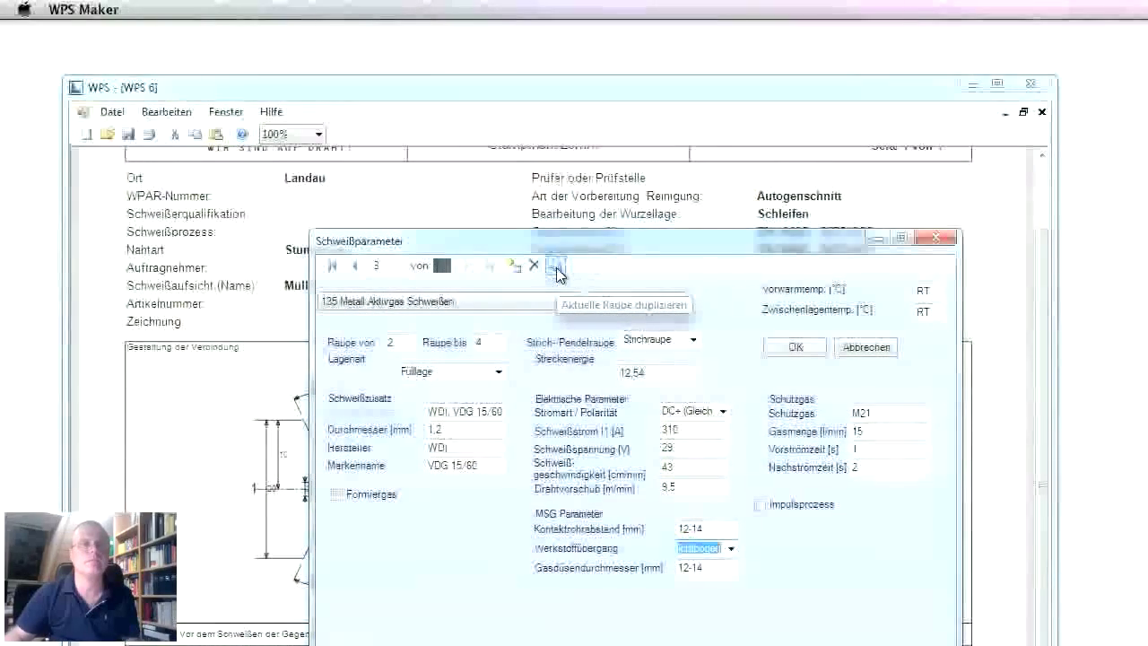
left_click(395, 341)
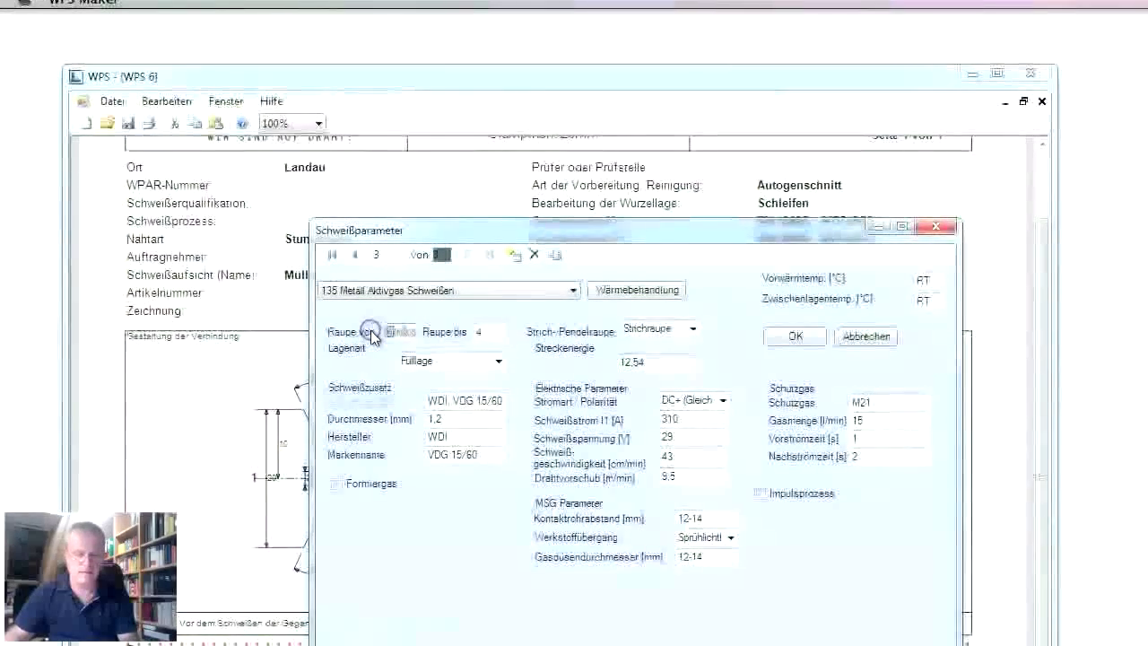
type("5")
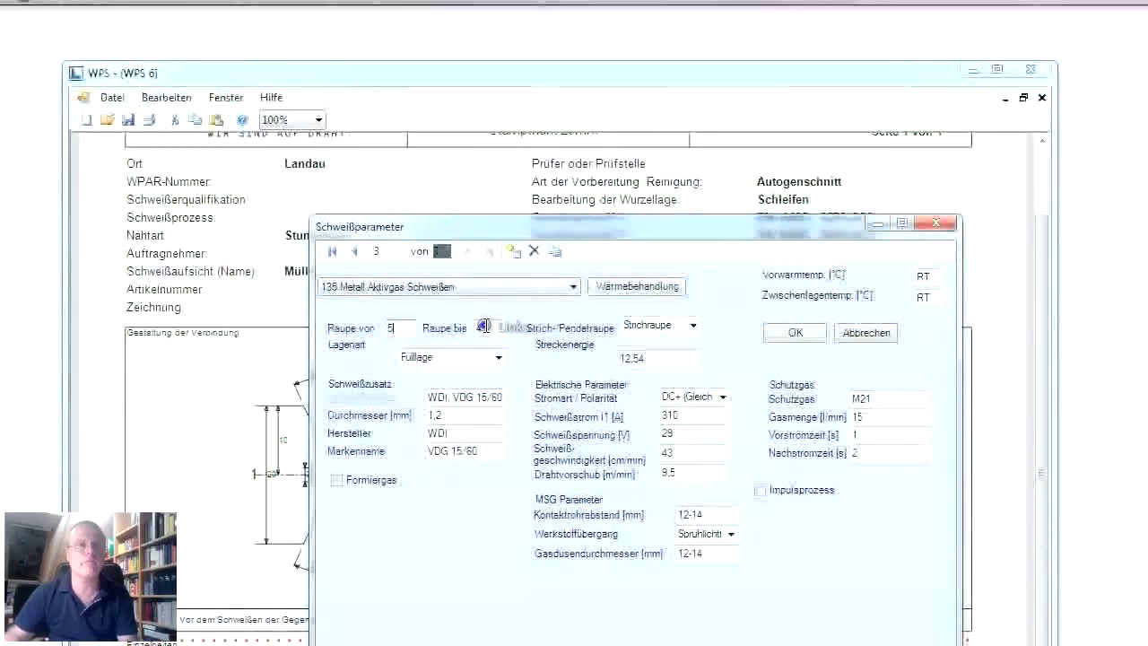
left_click(483, 326)
type("4")
double_click(473, 325)
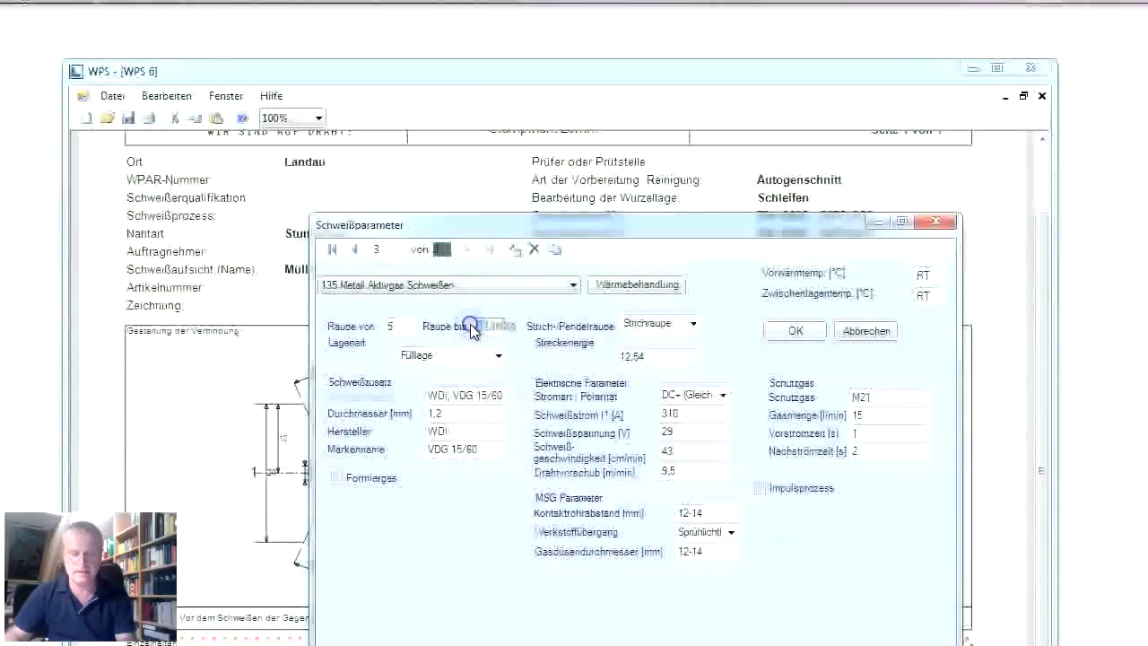
type("6")
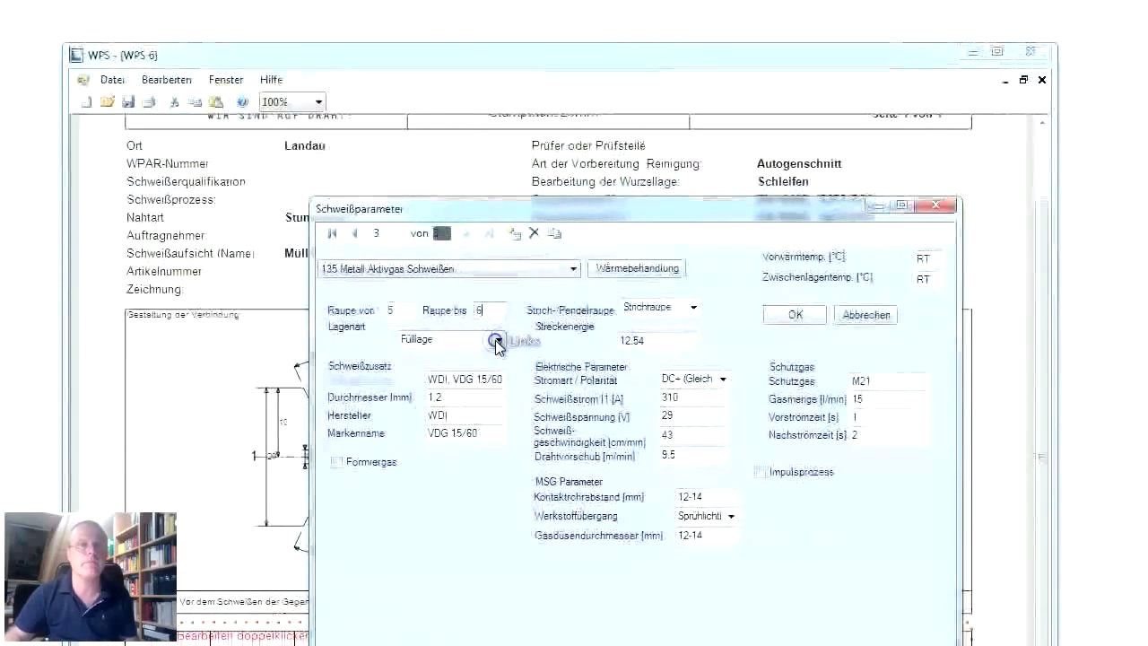
Set the layer type of beads 5 to 6 to Decklage and their welding speed to 39 cm/min, and apply the welding parameters.
left_click(497, 355)
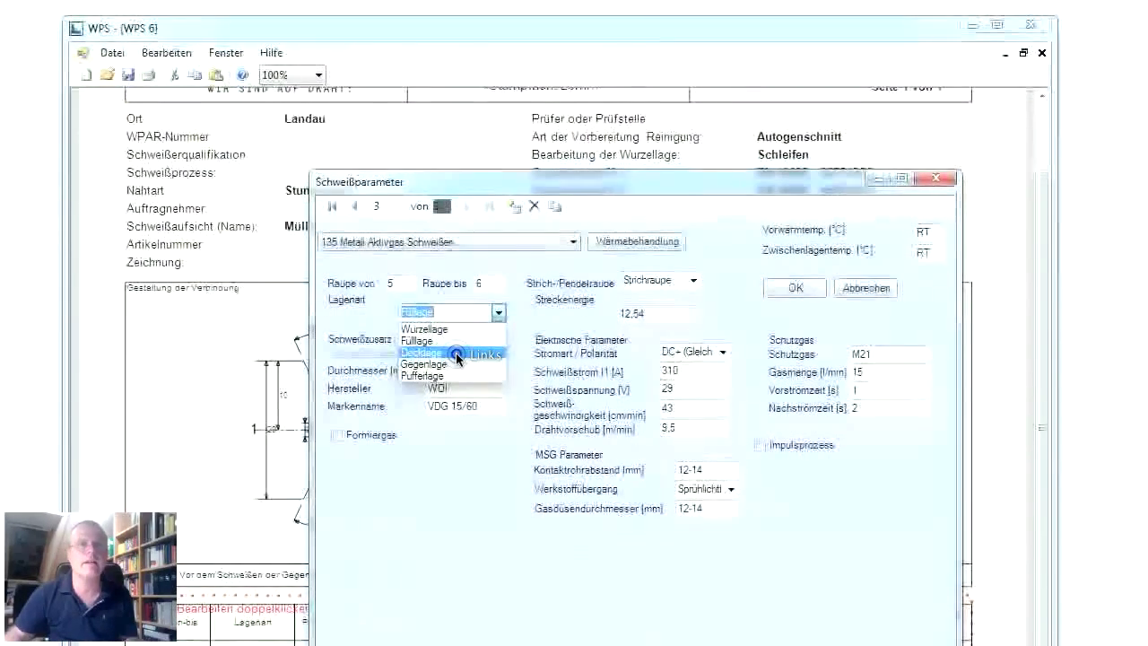
left_click(455, 374)
left_click(671, 401)
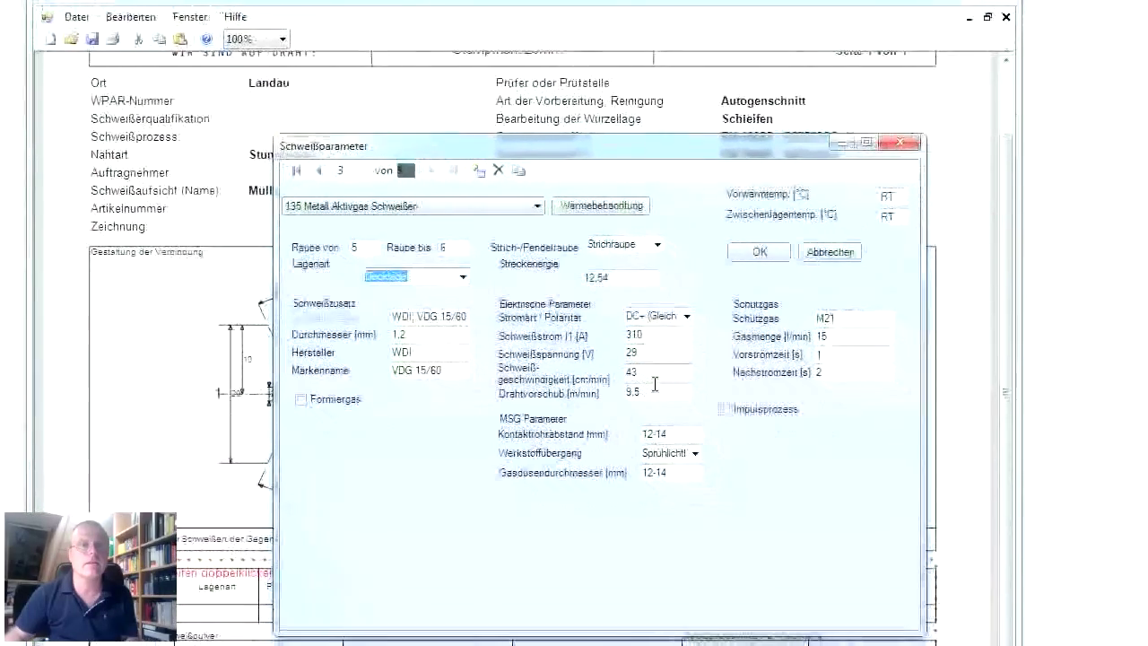
left_click_drag(626, 362, 605, 368)
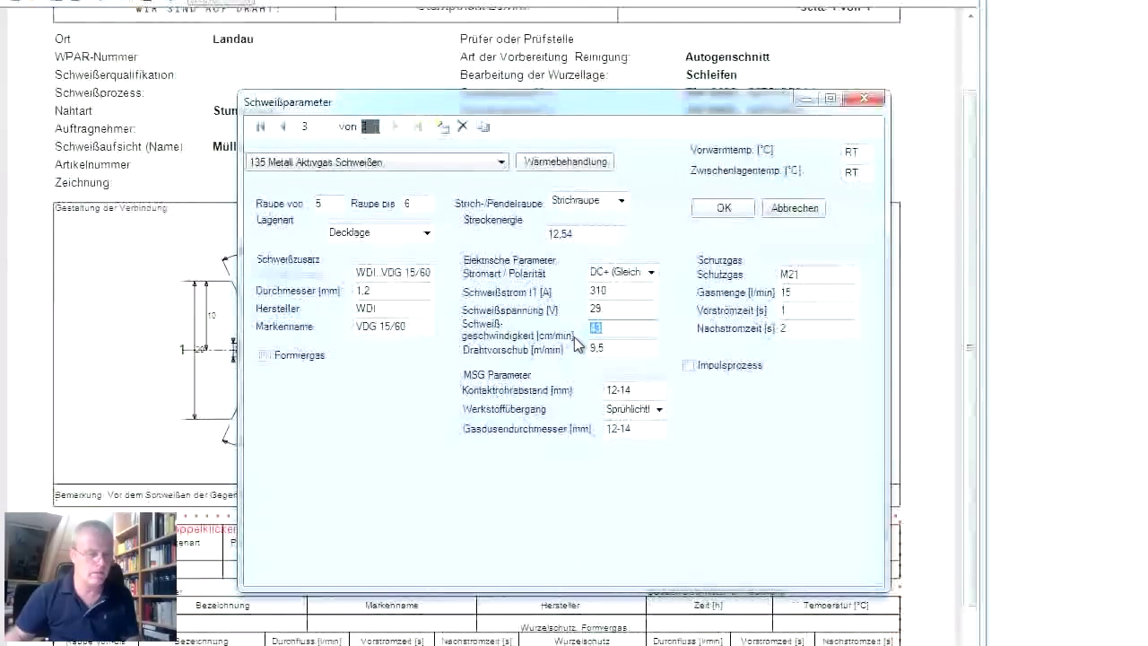
type("39")
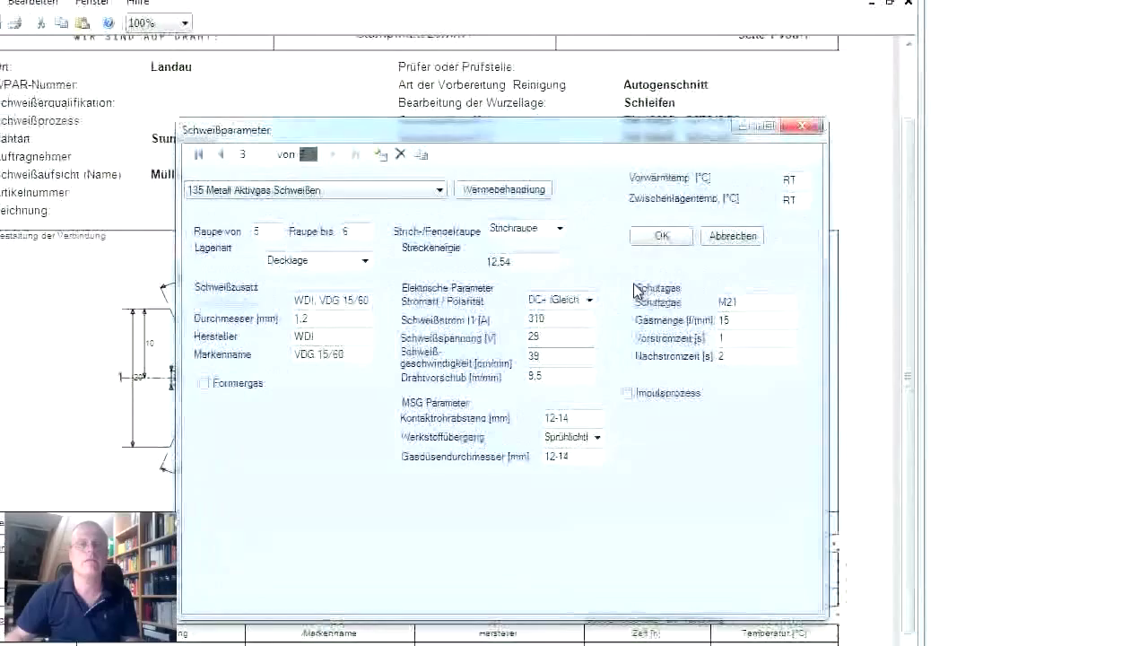
left_click(660, 236)
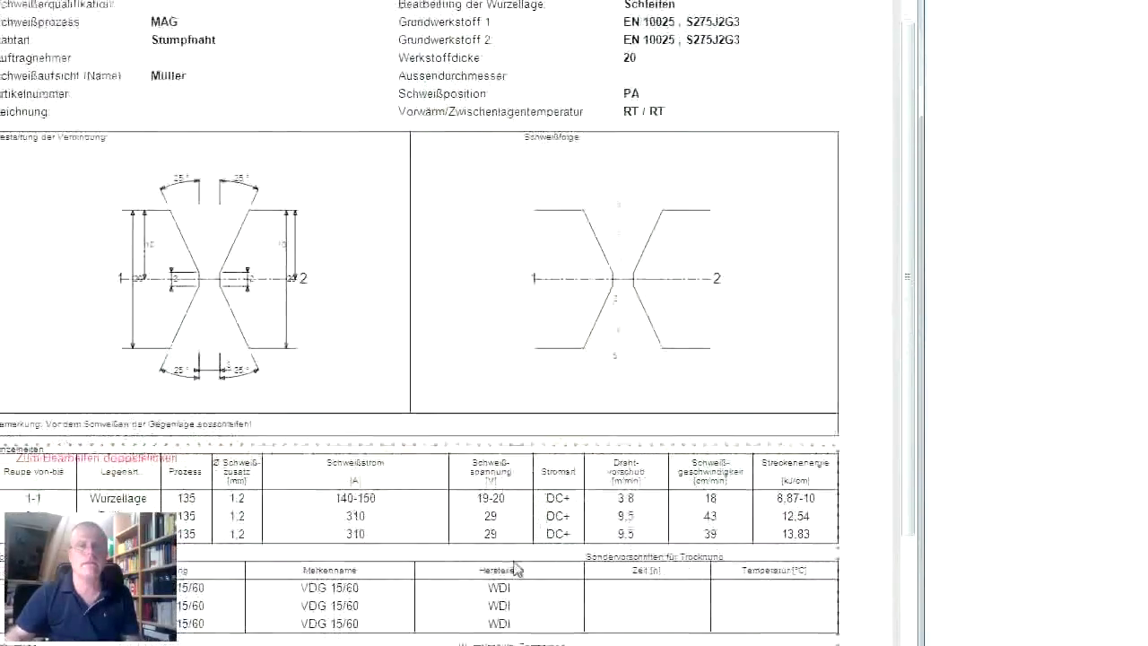
scroll(529, 511, "down", 5)
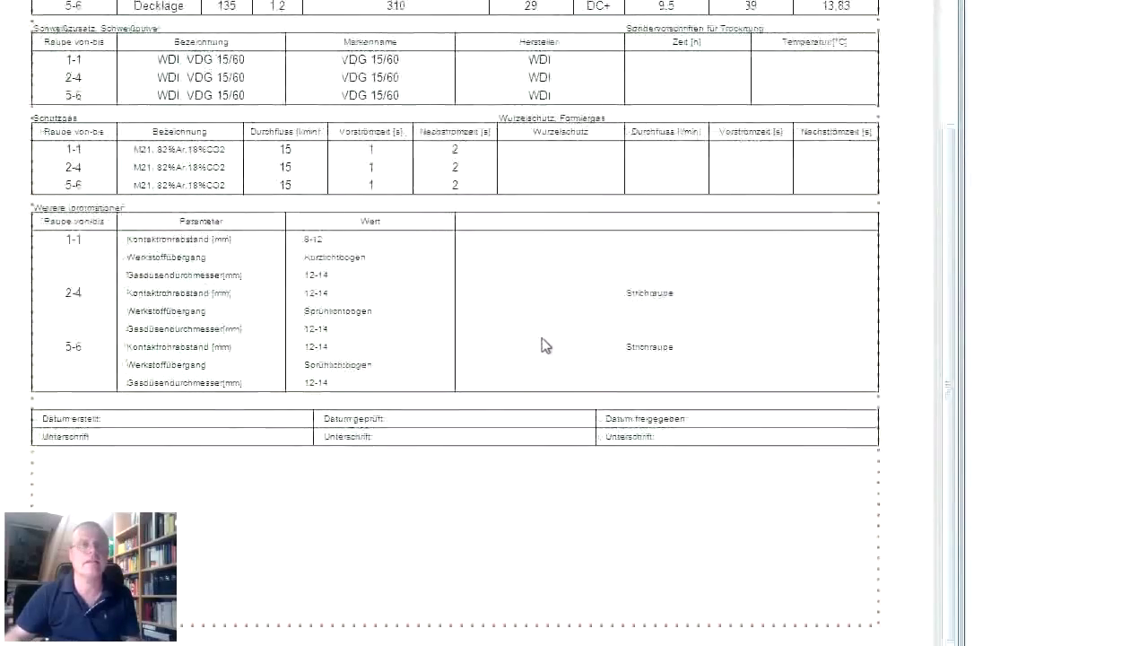